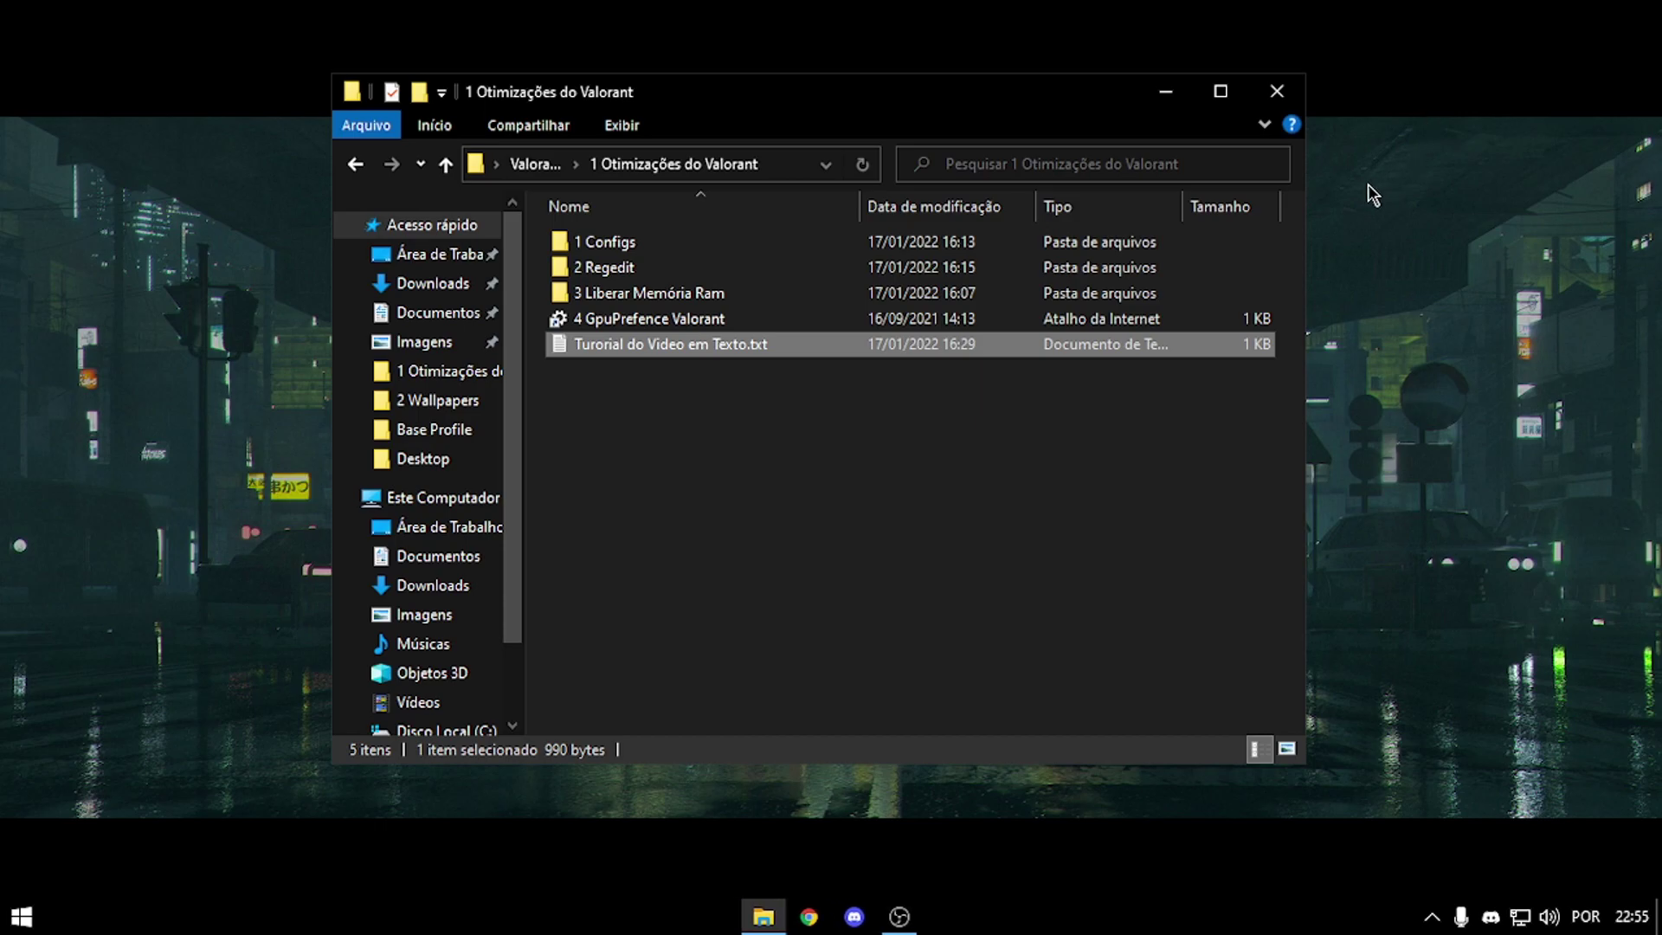
Search the system for "ponto" and open the restore point creation settings.
{"action": "left_click", "coordinate": [21, 916]}
{"action": "type", "text": "p"}
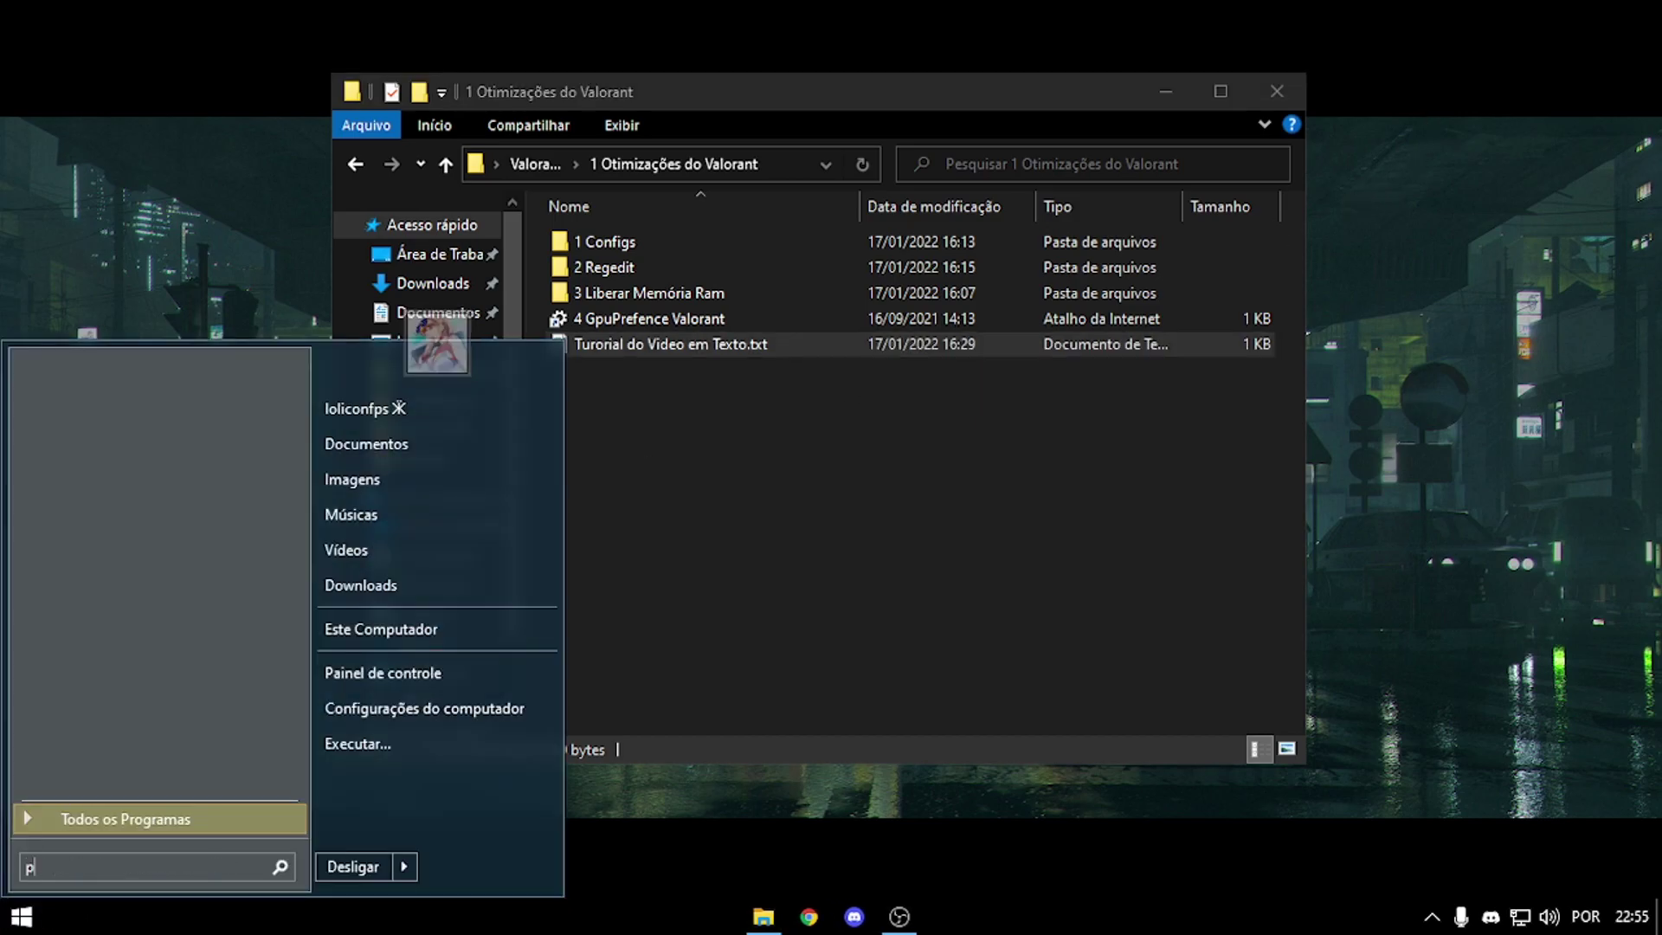
{"action": "type", "text": "onto"}
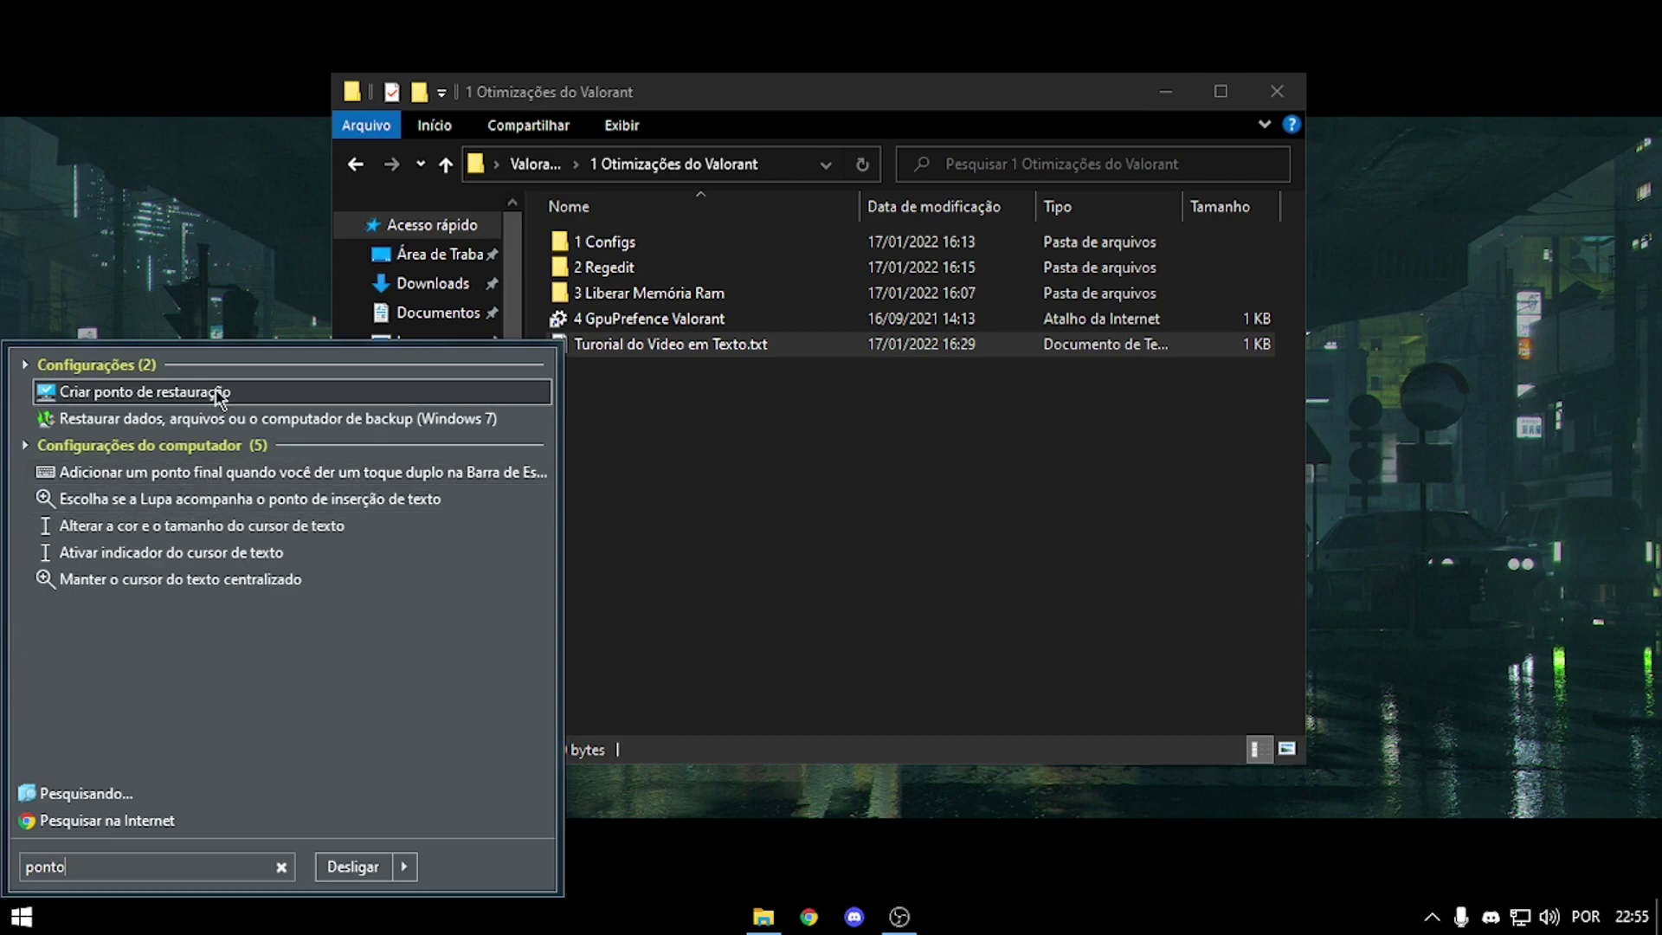
{"action": "left_click", "coordinate": [220, 394]}
{"action": "left_click_drag", "start_coordinate": [455, 208], "coordinate": [413, 91]}
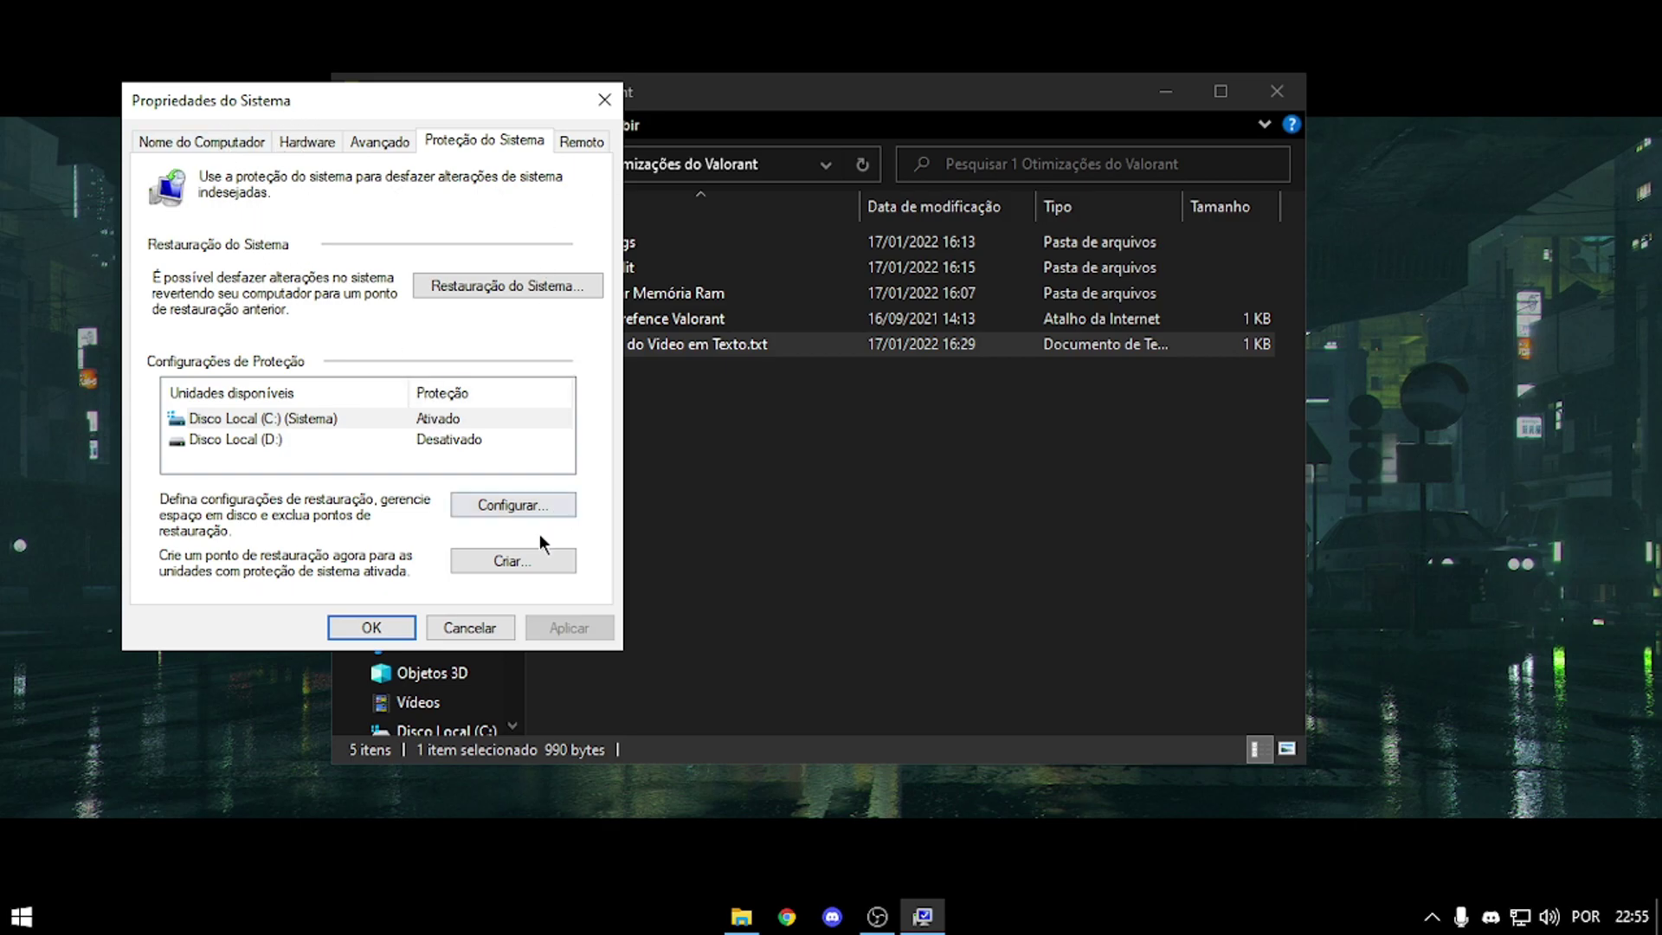
Create a system restore point with the description Valorant.
{"action": "left_click", "coordinate": [558, 565]}
{"action": "type", "text": "Valorant"}
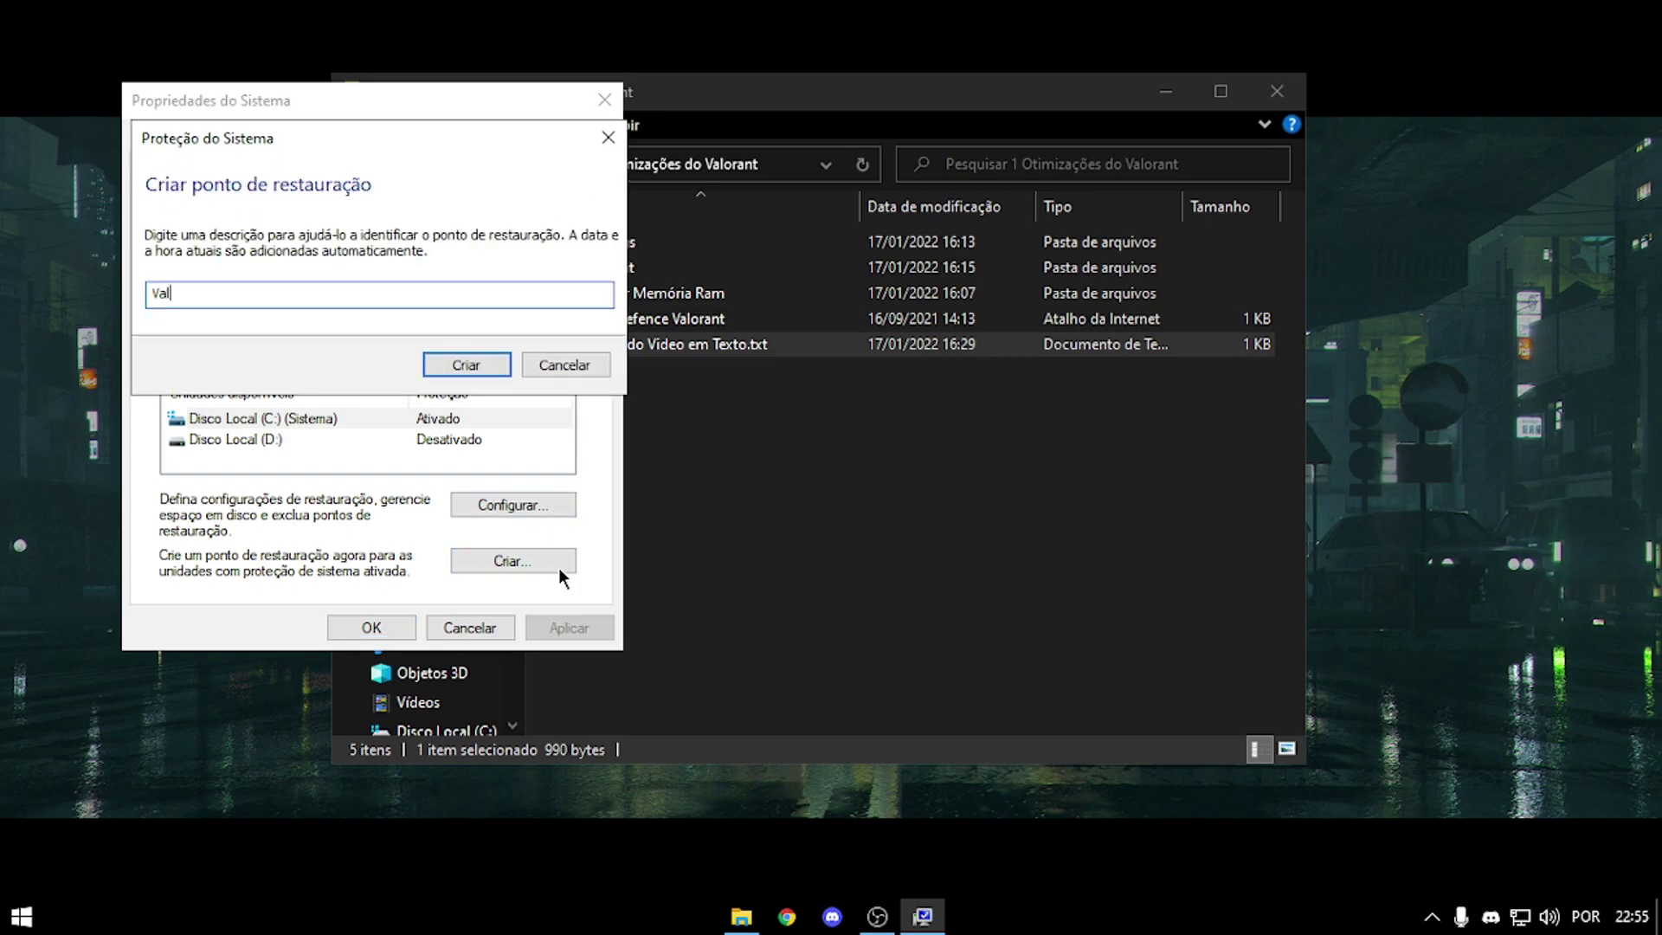
{"action": "left_click", "coordinate": [467, 362]}
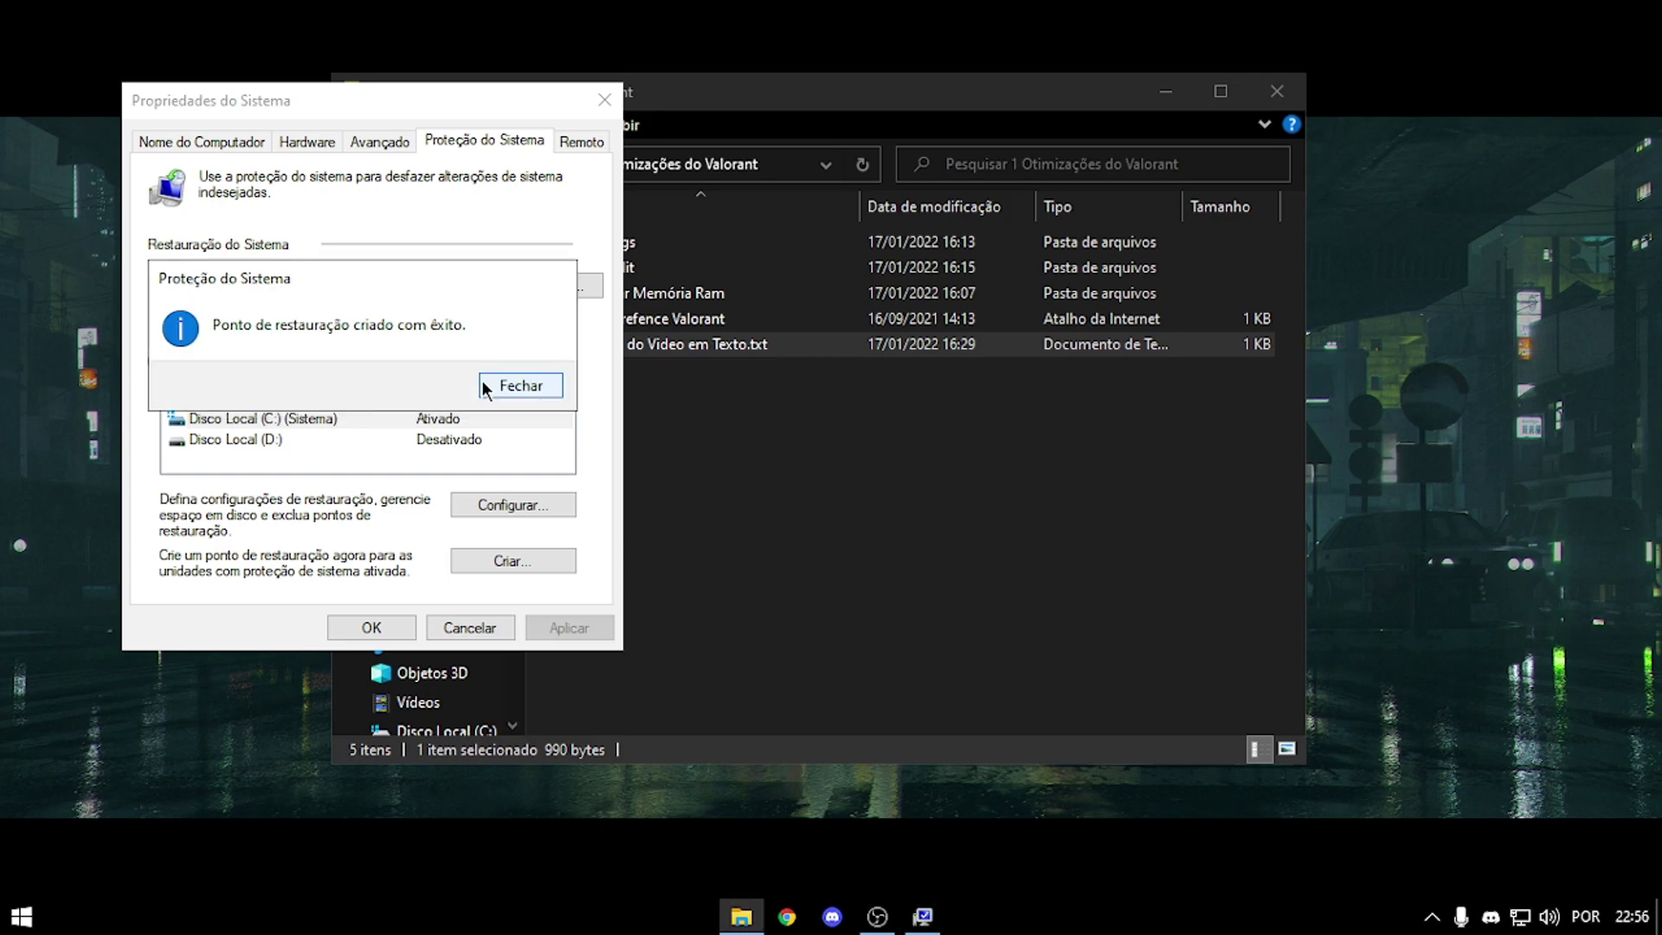
{"action": "left_click", "coordinate": [530, 386]}
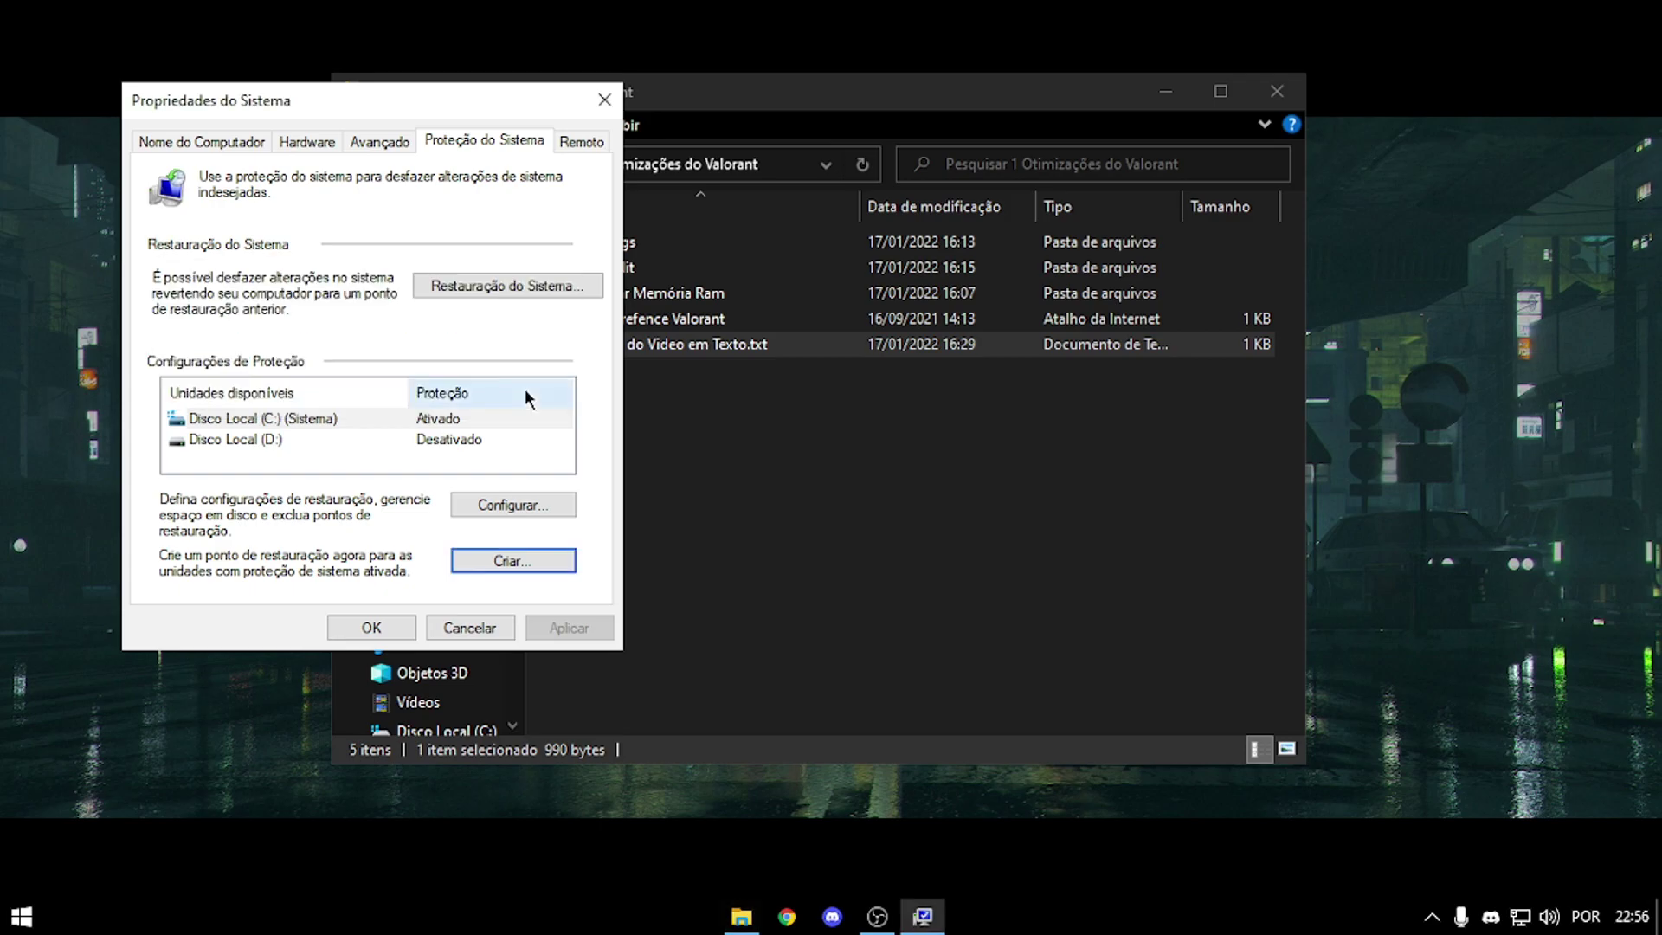
Examine the list of other available restore points in System Restore, and close it and System Properties without restoring anything.
{"action": "left_click", "coordinate": [475, 286]}
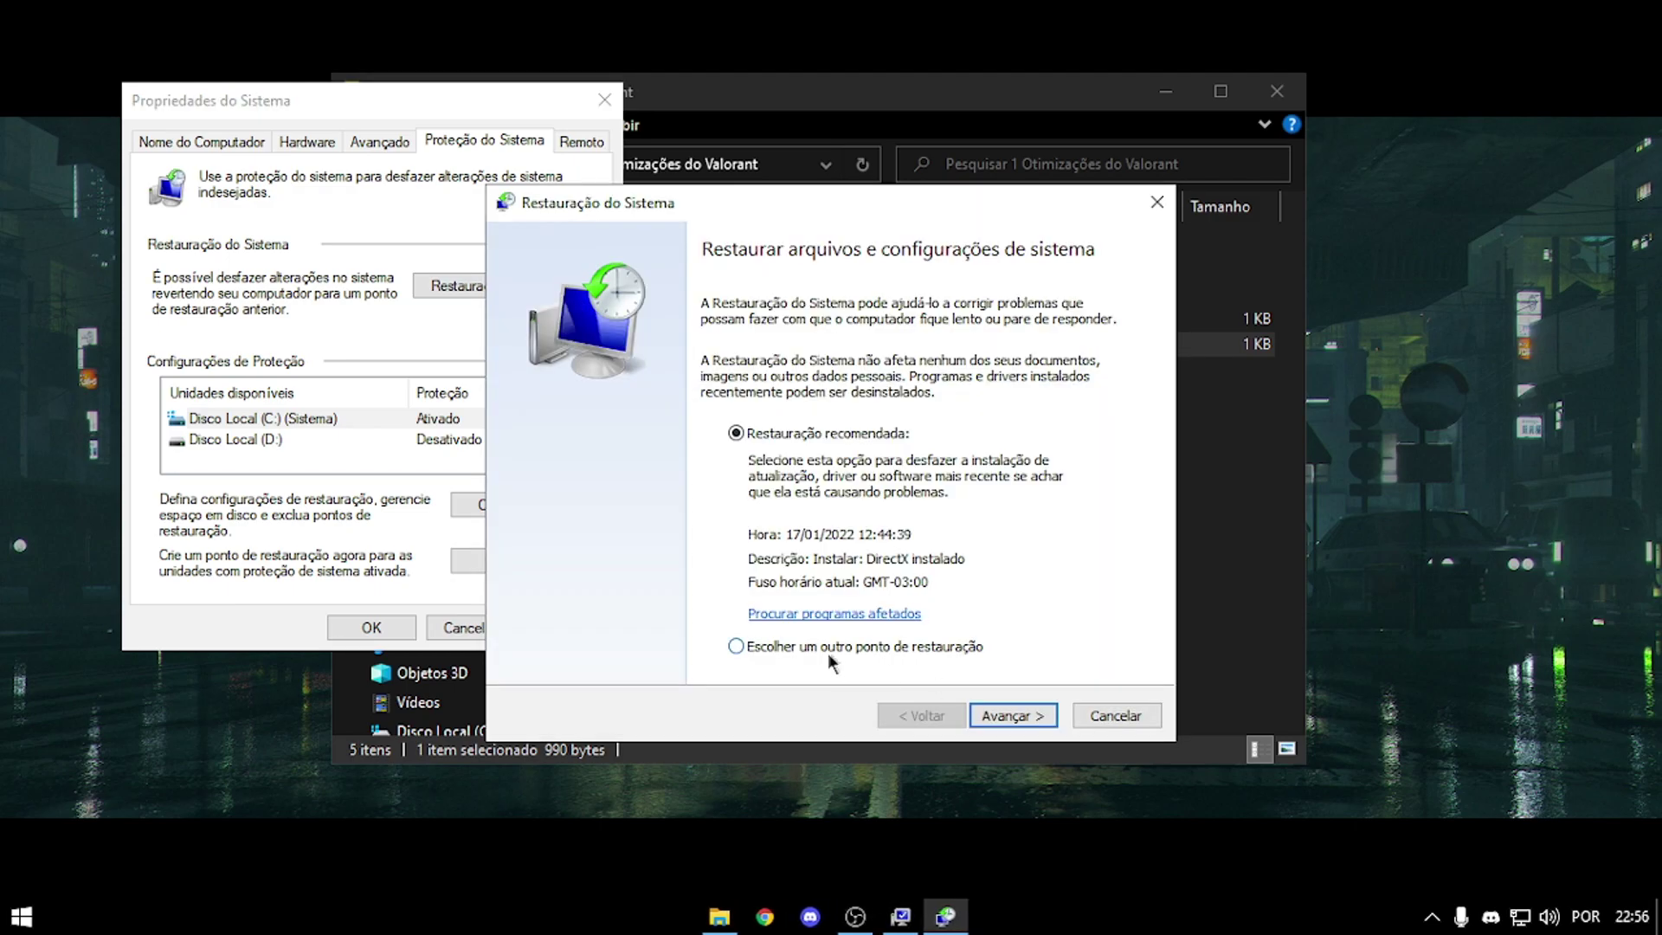
{"action": "left_click", "coordinate": [953, 648]}
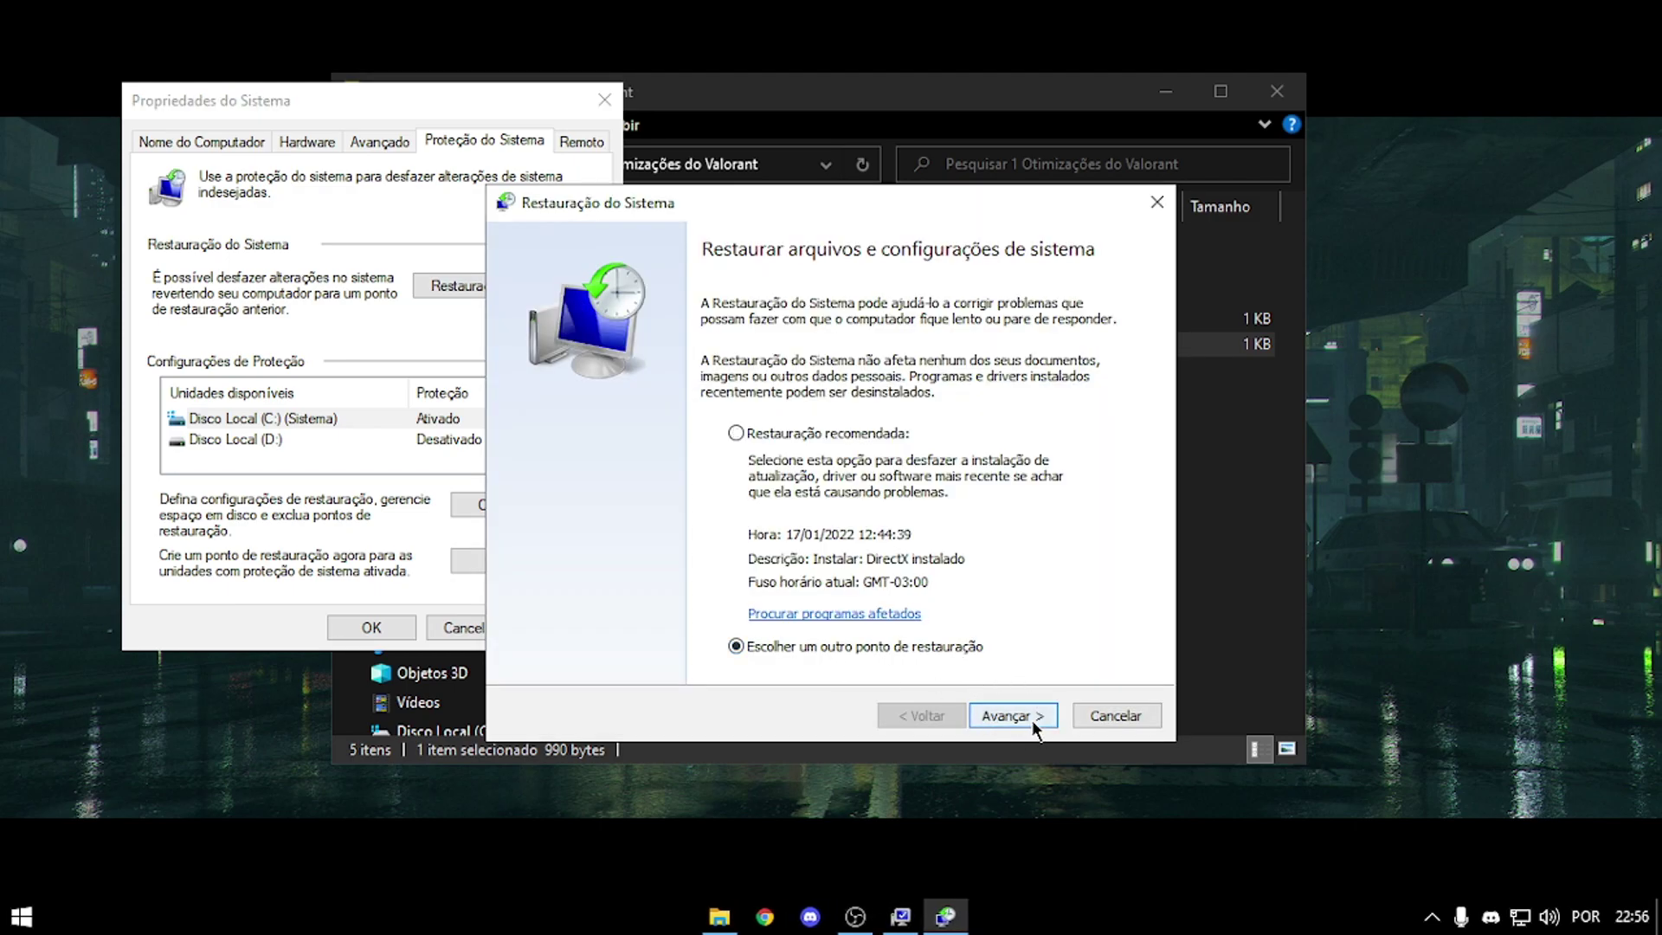
{"action": "left_click", "coordinate": [1018, 727]}
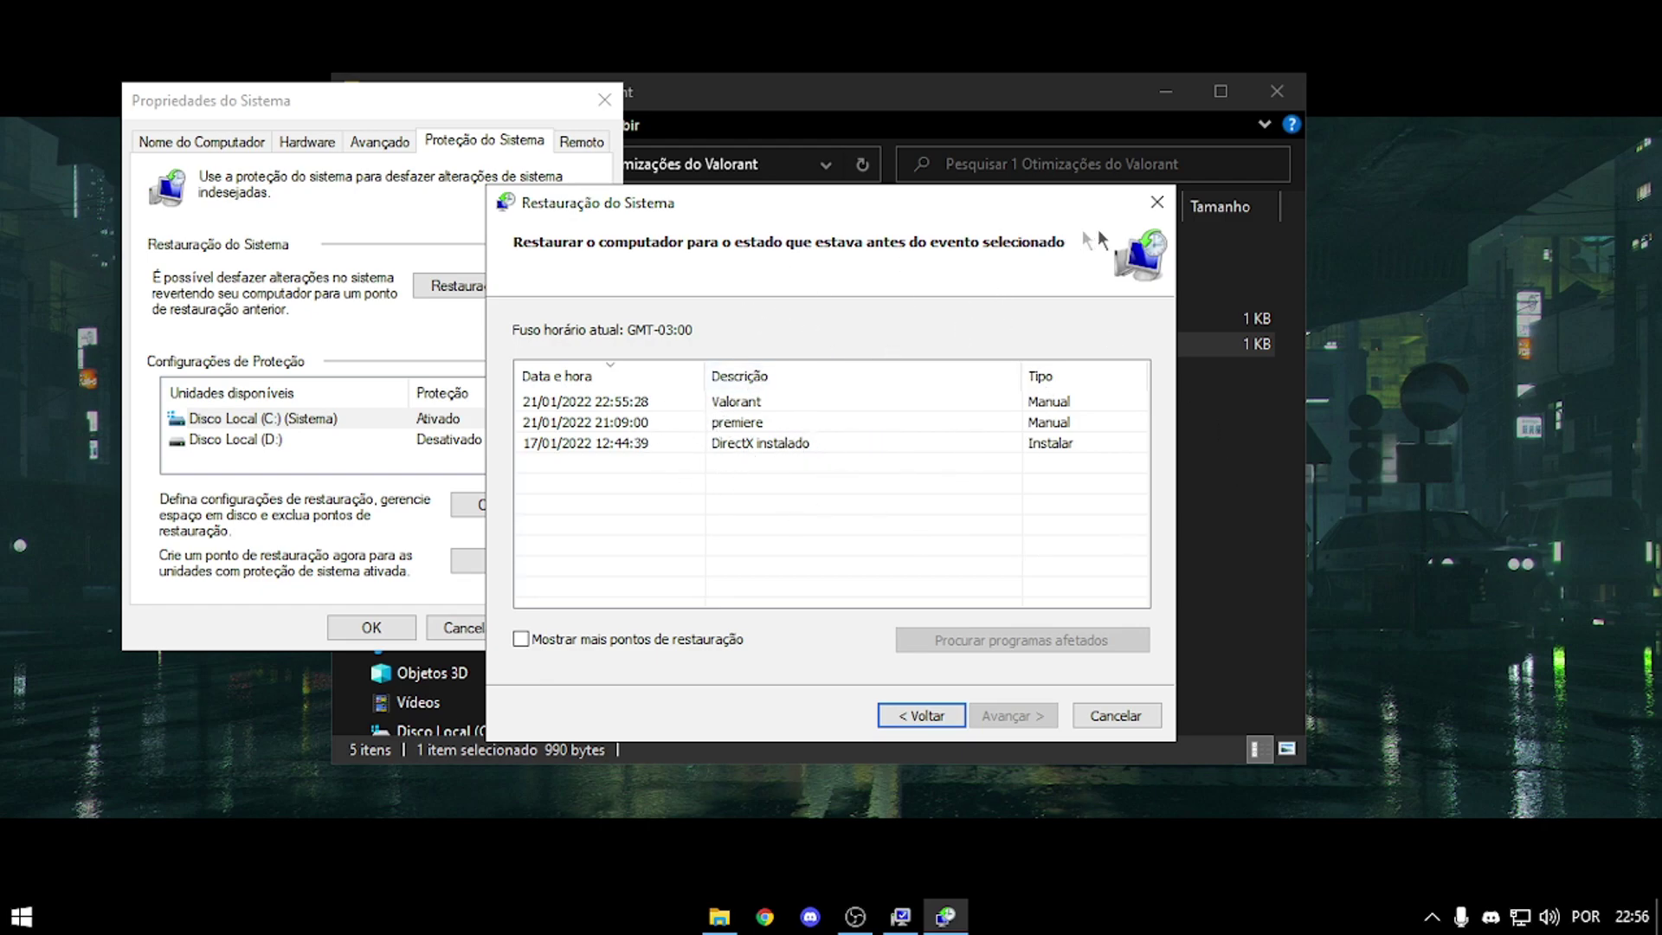
{"action": "left_click", "coordinate": [1157, 202]}
{"action": "left_click", "coordinate": [604, 99]}
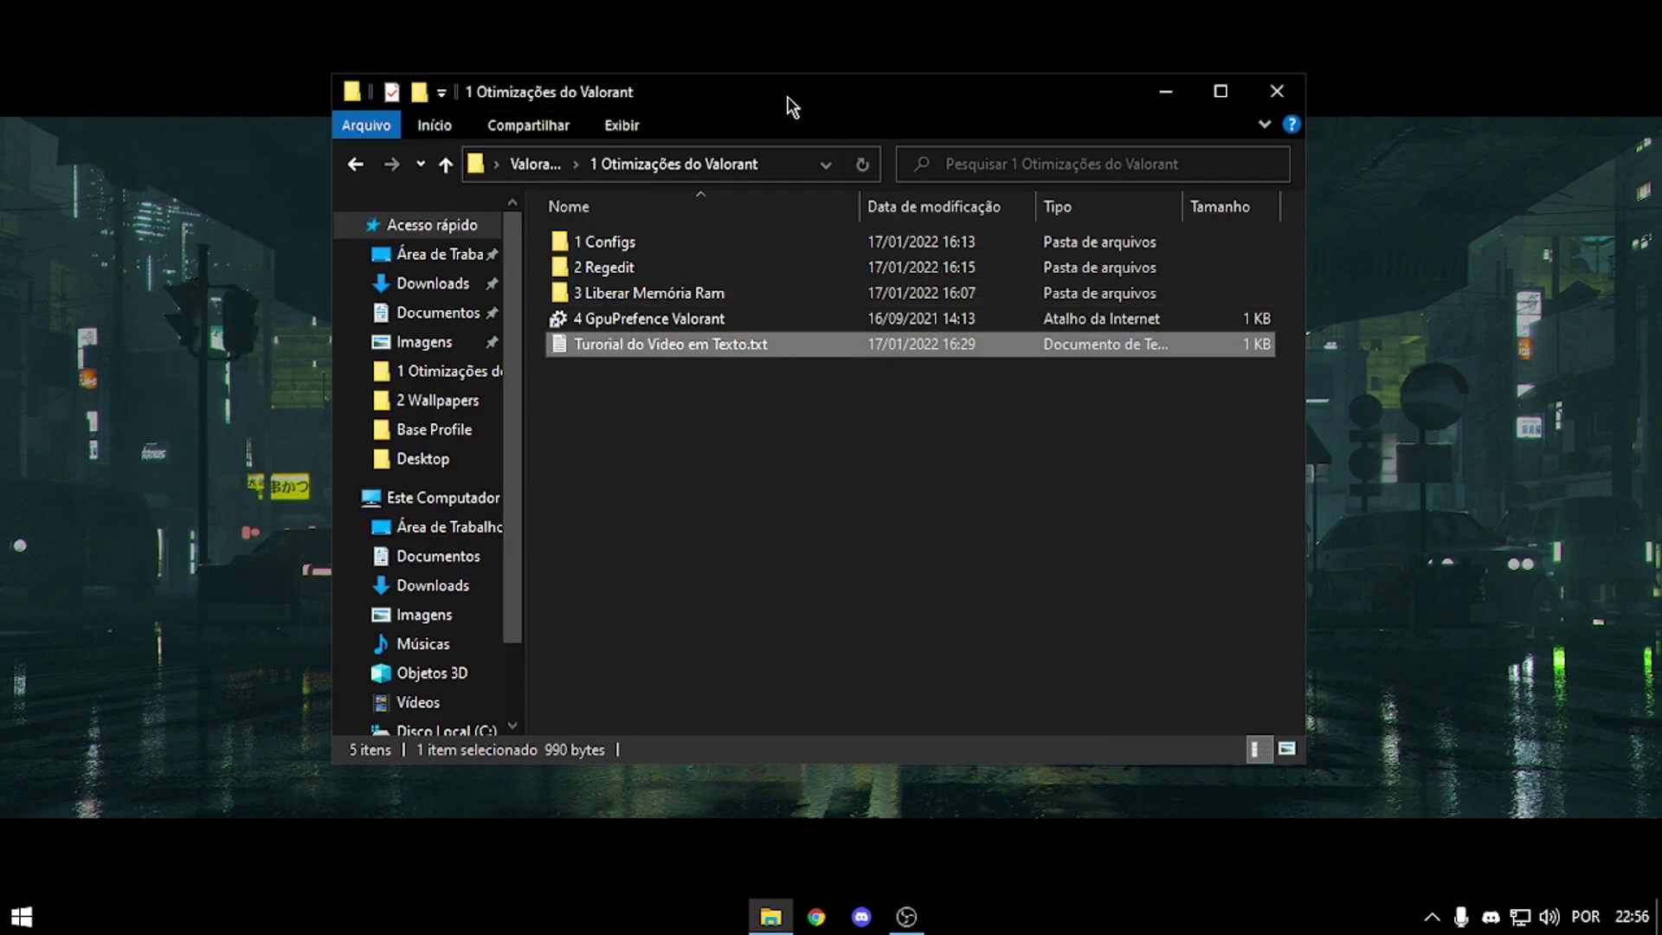
Check the Backup folder in 1 Configs, and copy GameUserSettings.ini from the 1 PC Bom 1366×768 folder.
{"action": "double_click", "coordinate": [700, 251]}
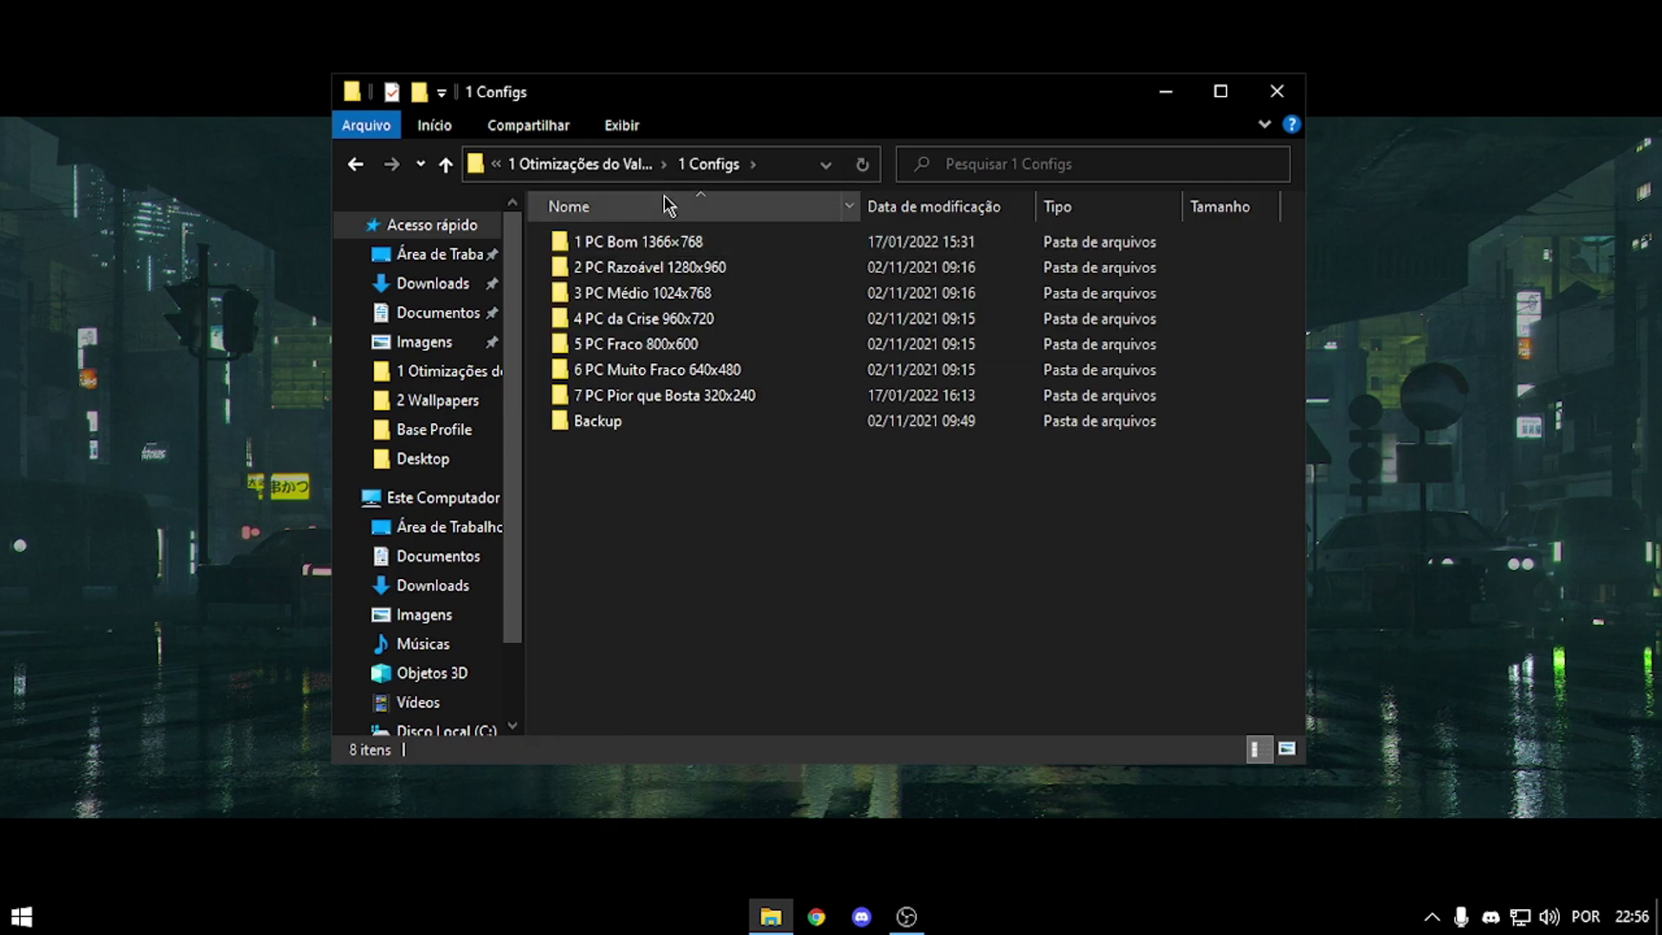
{"action": "mouse_move", "coordinate": [767, 96]}
{"action": "left_mouse_down"}
{"action": "mouse_move", "coordinate": [746, 95]}
{"action": "mouse_move", "coordinate": [779, 81]}
{"action": "left_mouse_up"}
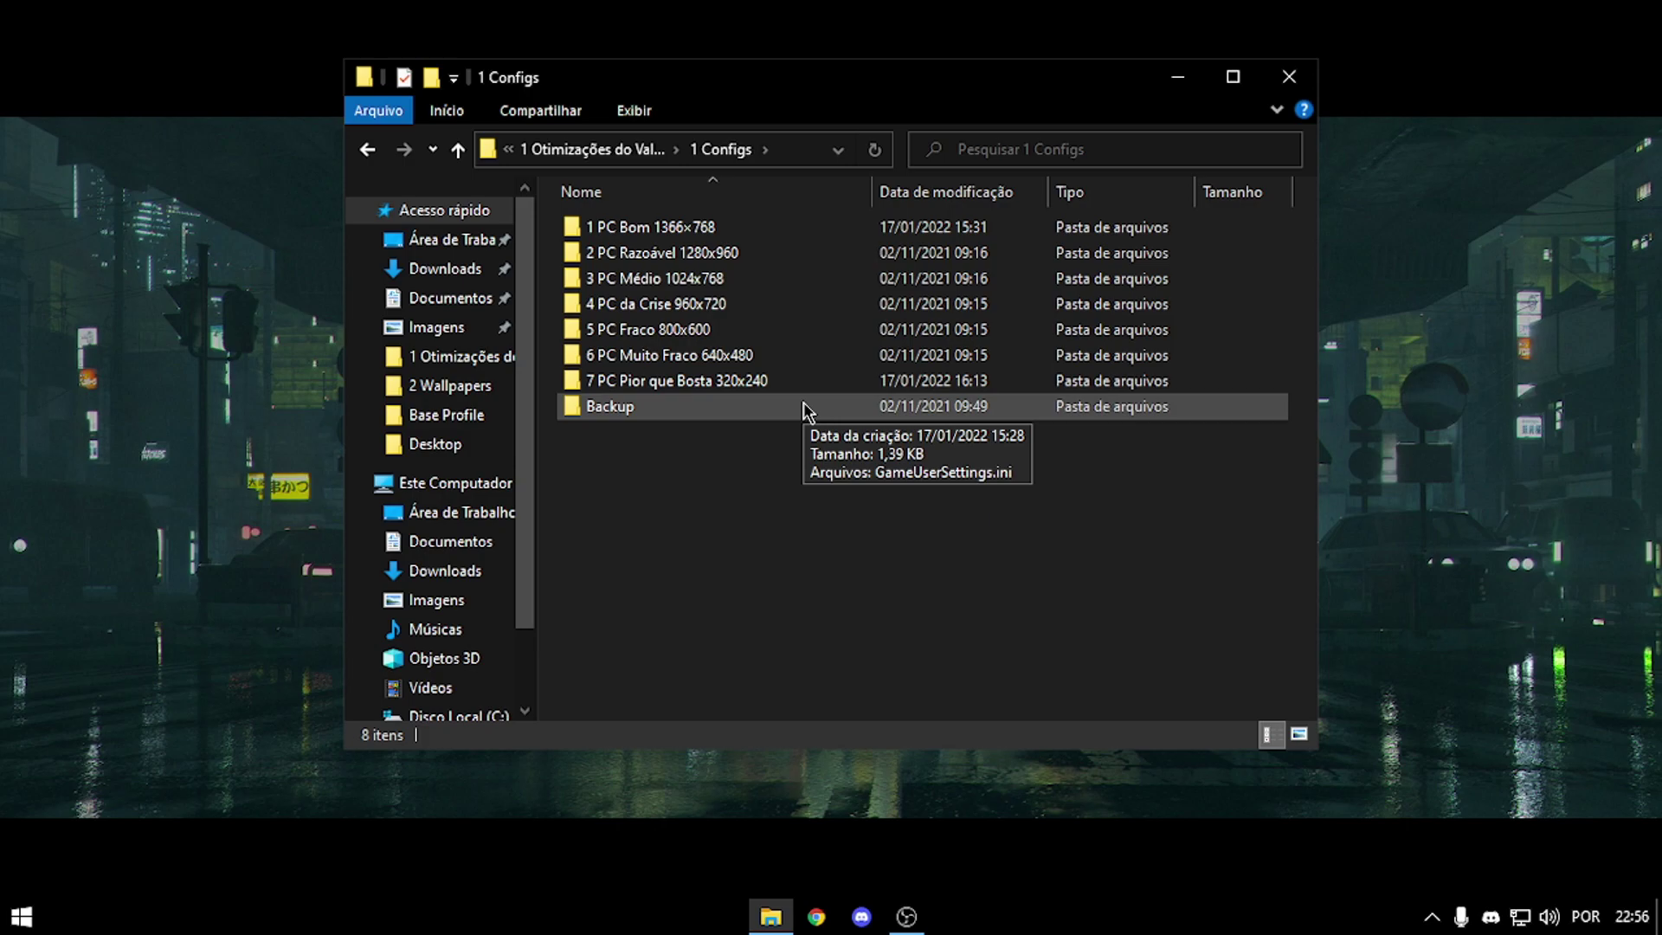
{"action": "double_click", "coordinate": [743, 407]}
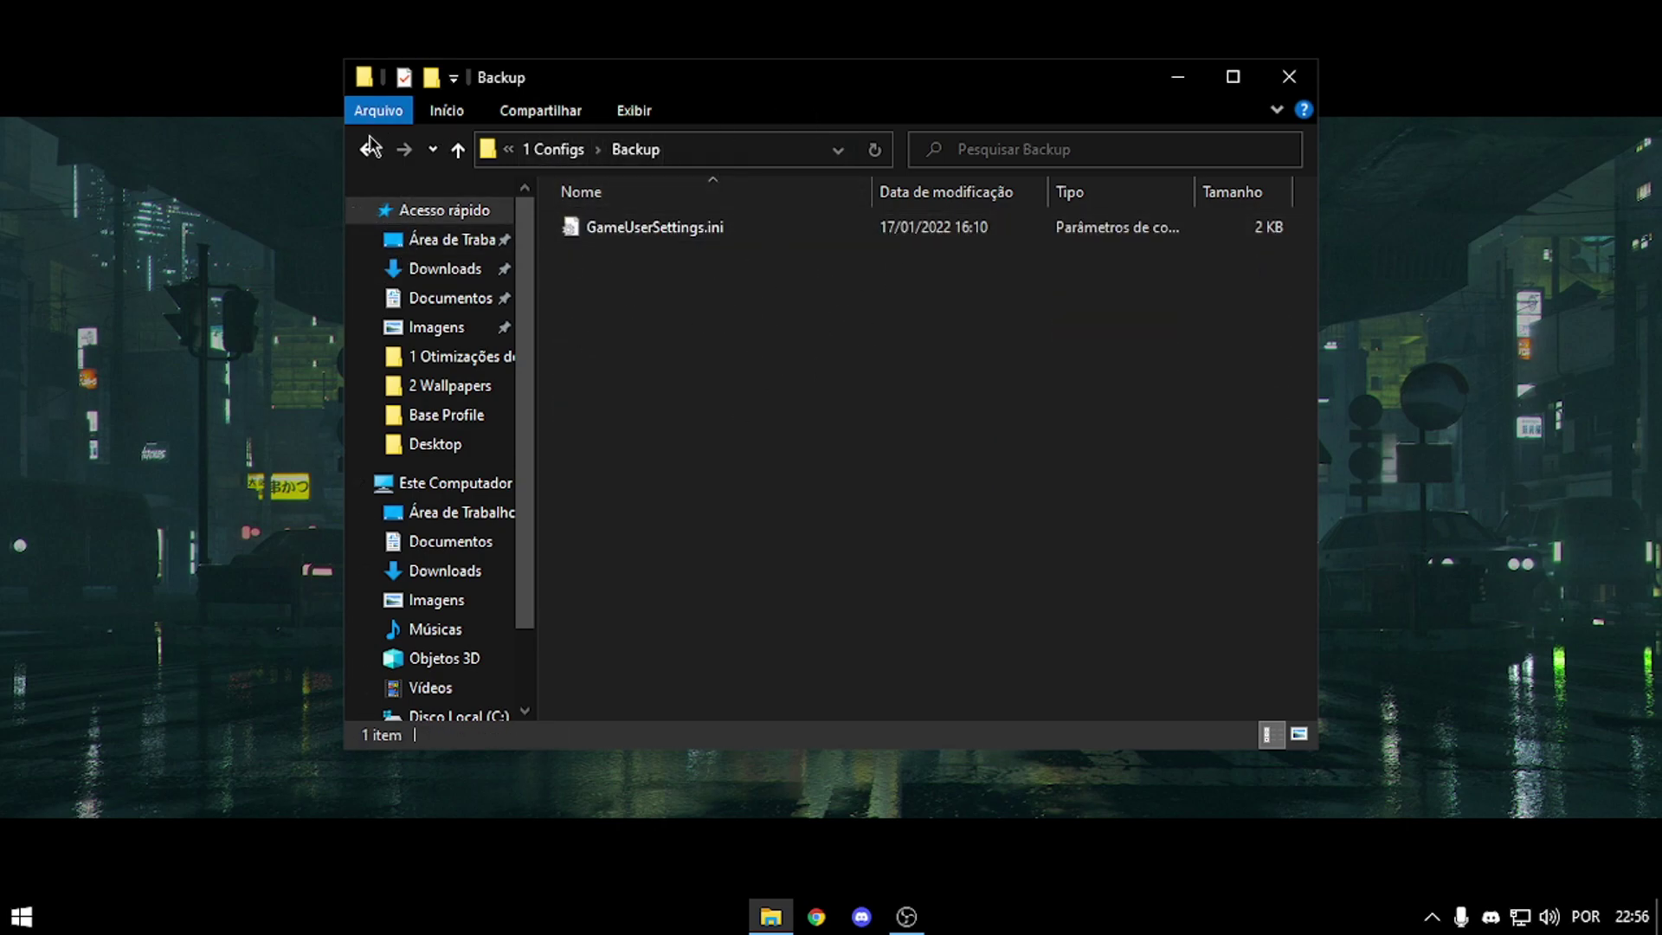
{"action": "key", "text": "alt+Left"}
{"action": "double_click", "coordinate": [678, 227]}
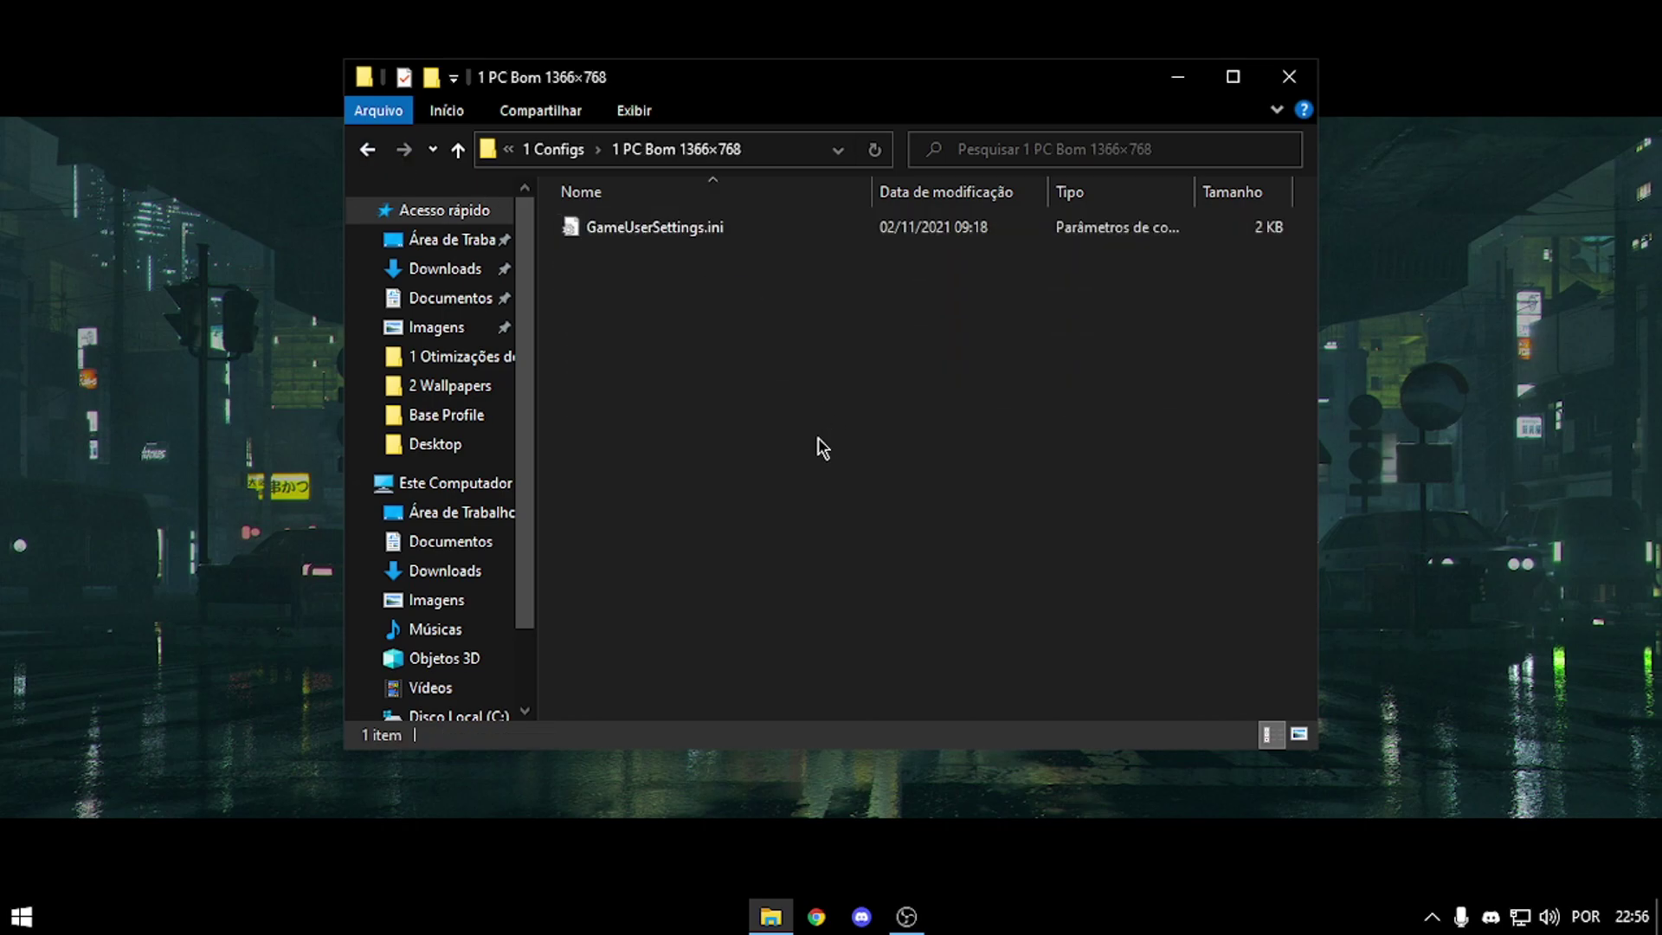
{"action": "left_click", "coordinate": [723, 228]}
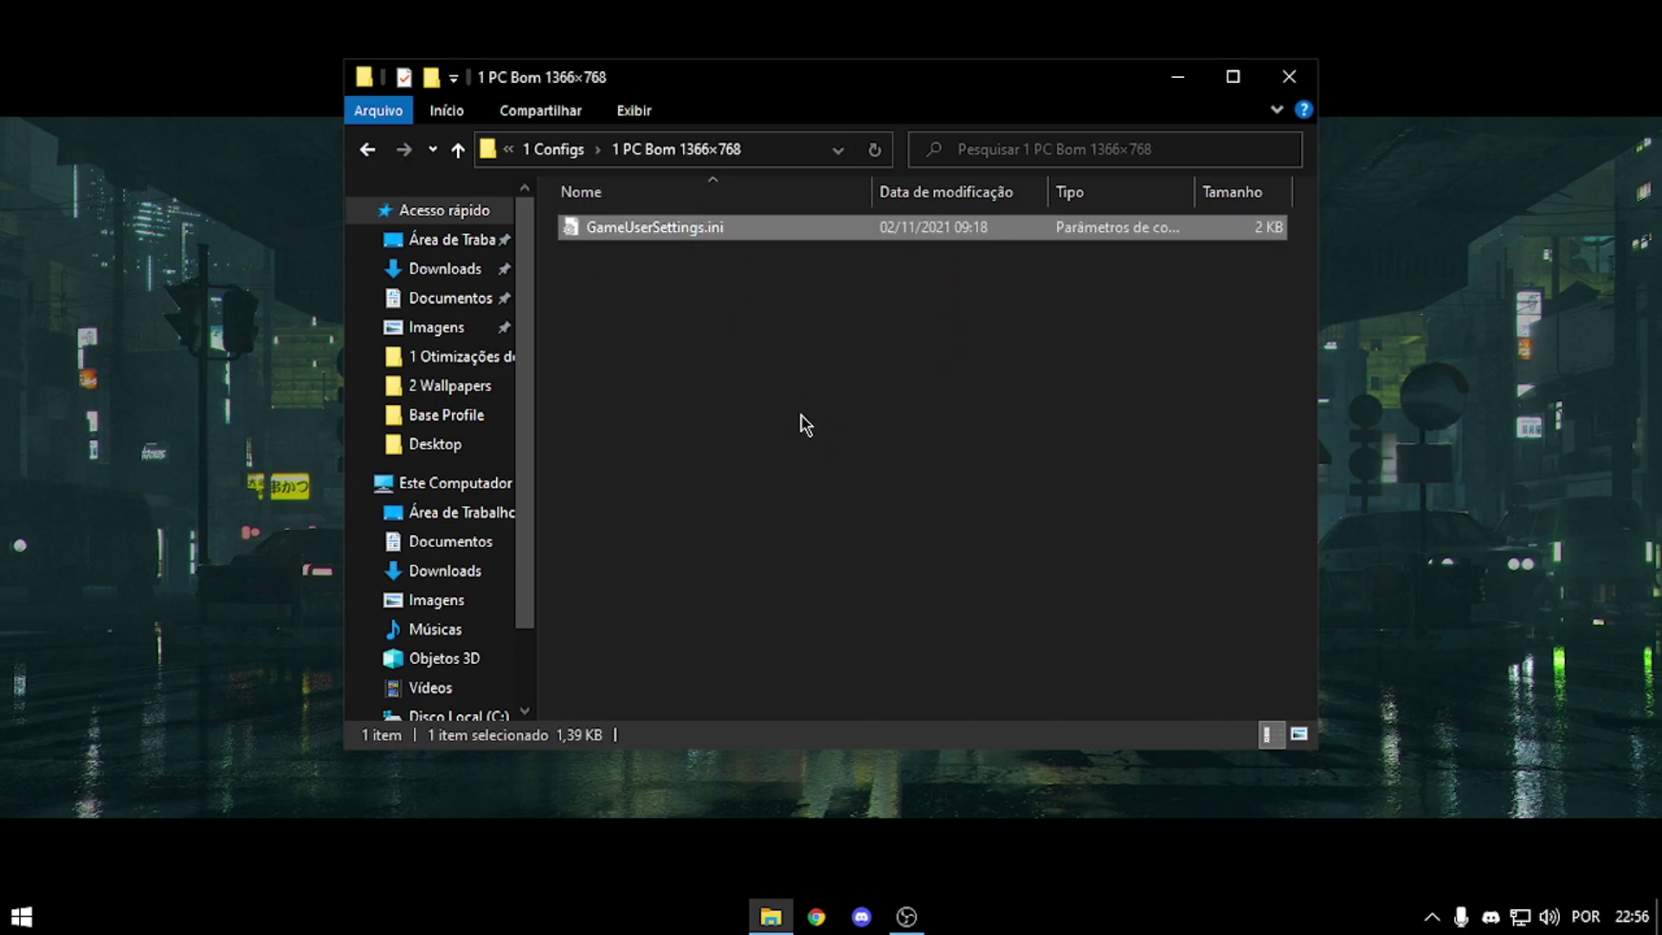
Run appdata and open the Windows folder of the player's account under Local\VALORANT\Saved\Config.
{"action": "key", "text": "Return"}
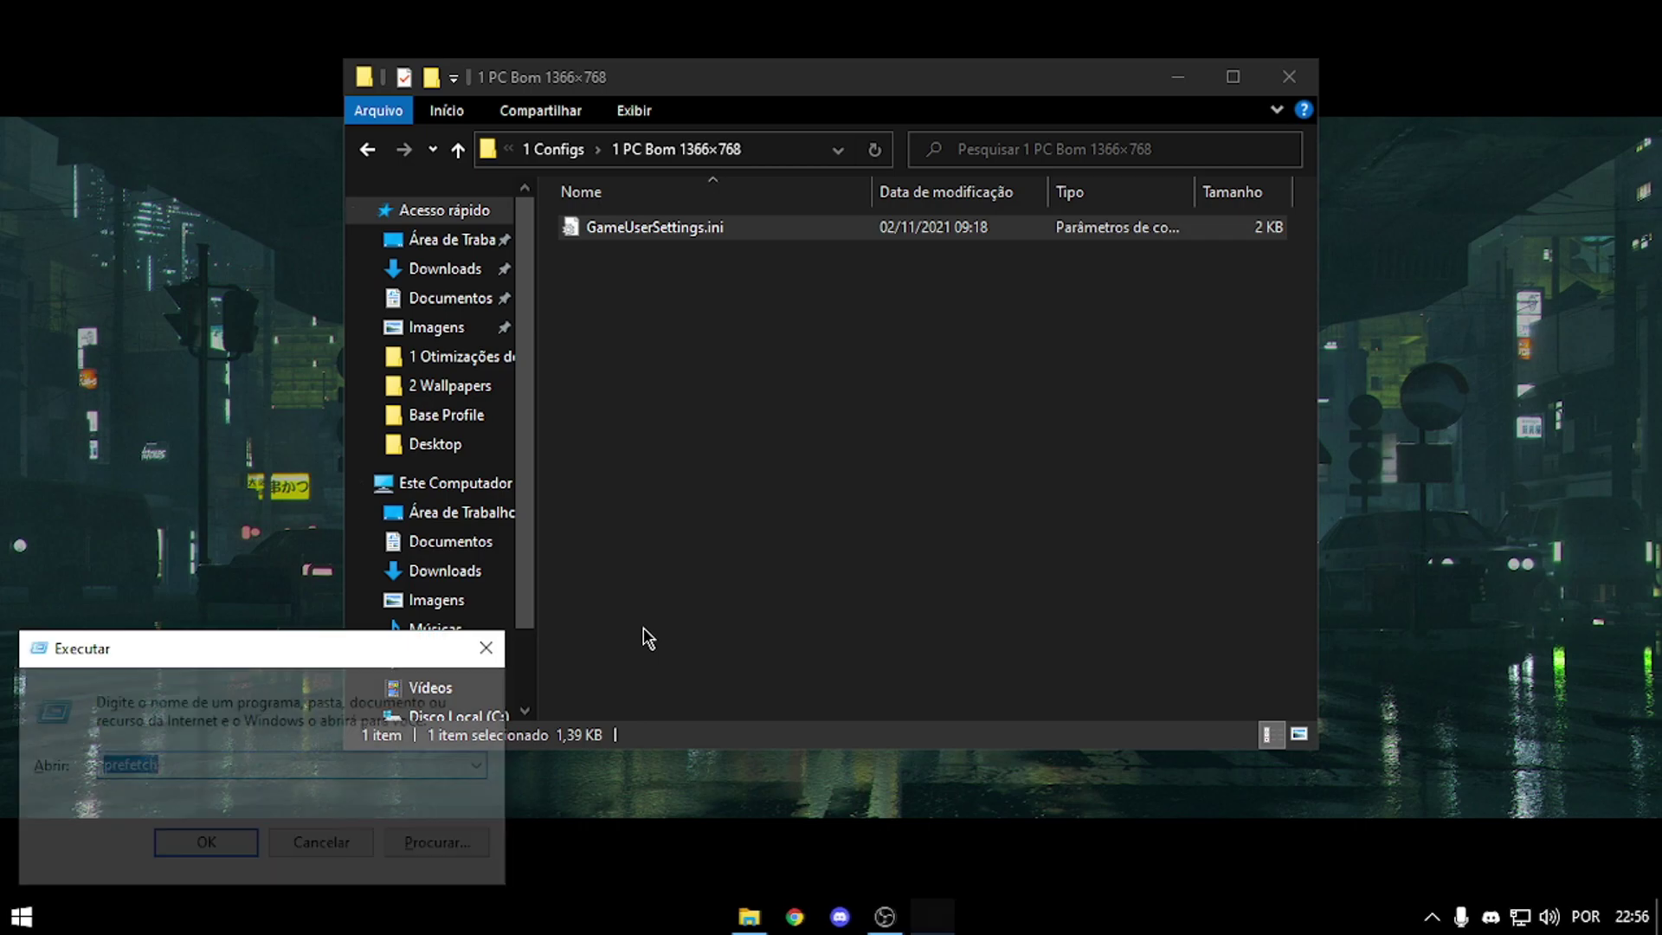
{"action": "type", "text": "appdata"}
{"action": "key", "text": "Return"}
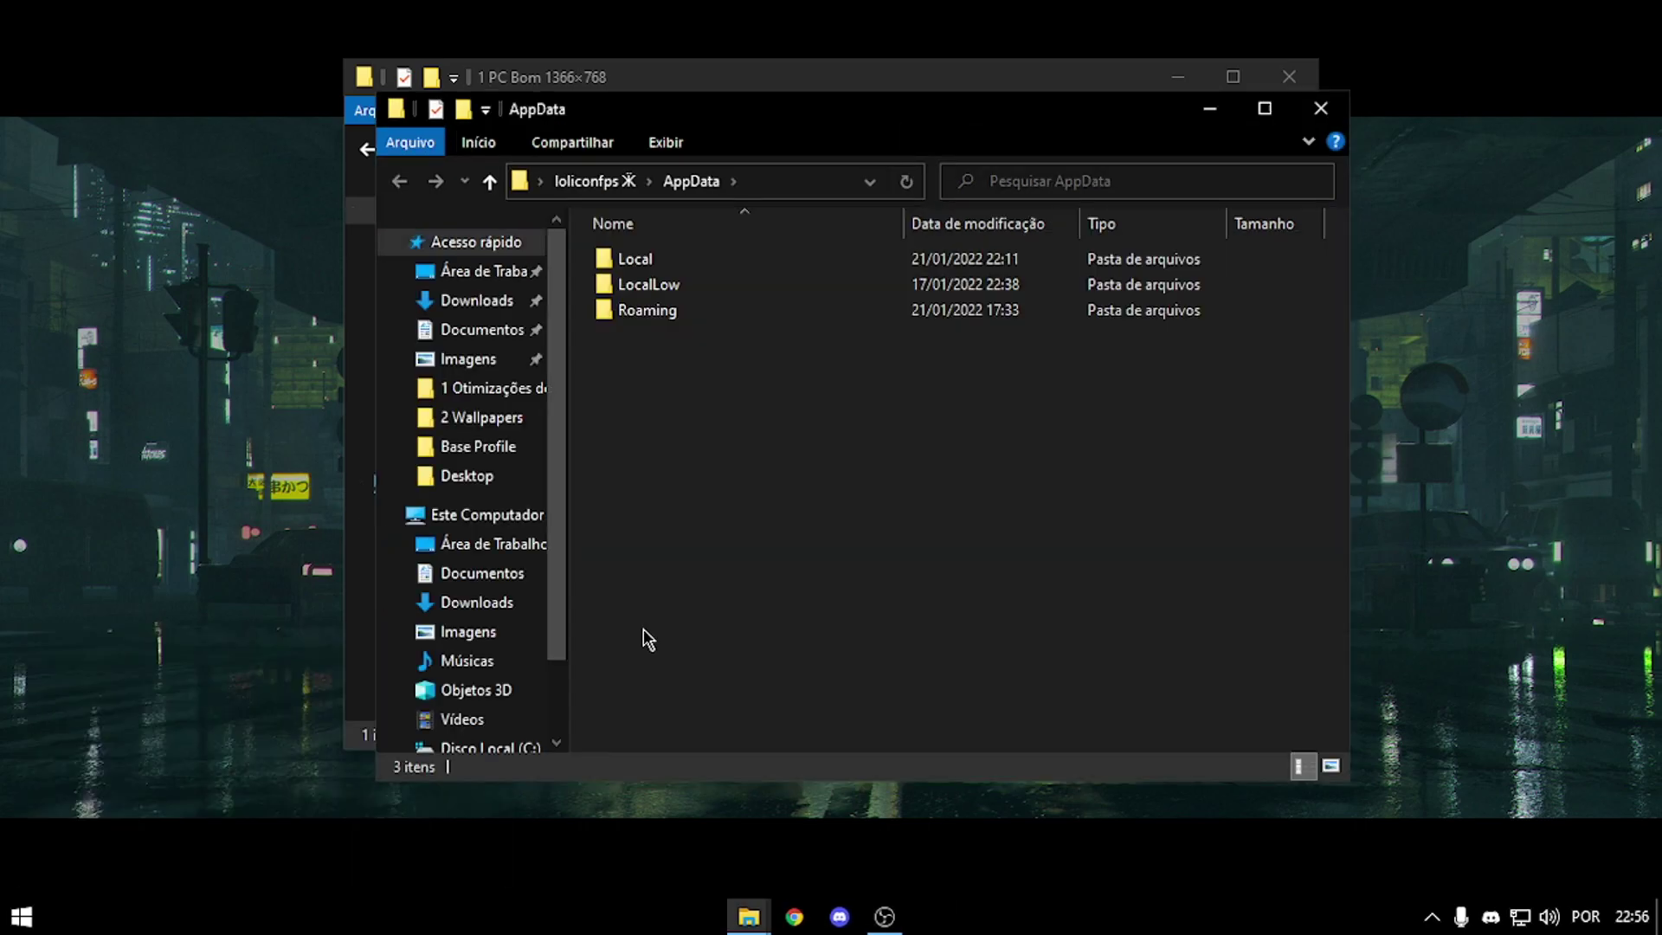
{"action": "double_click", "coordinate": [698, 267]}
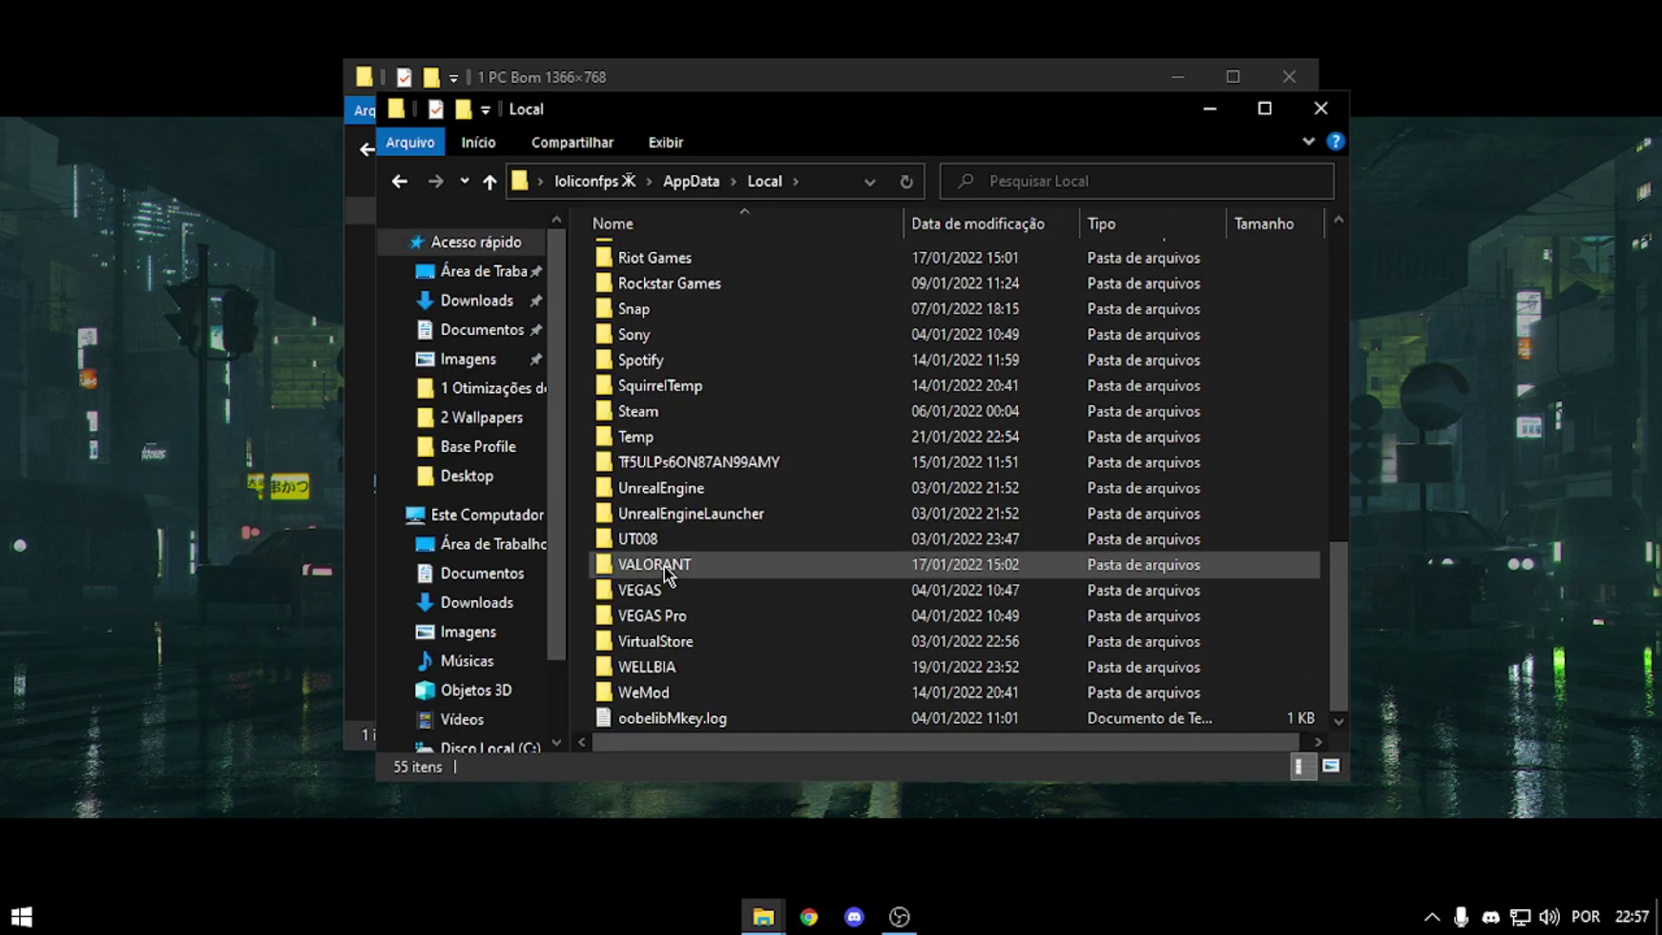
{"action": "double_click", "coordinate": [668, 567]}
{"action": "double_click", "coordinate": [694, 263]}
{"action": "double_click", "coordinate": [730, 262]}
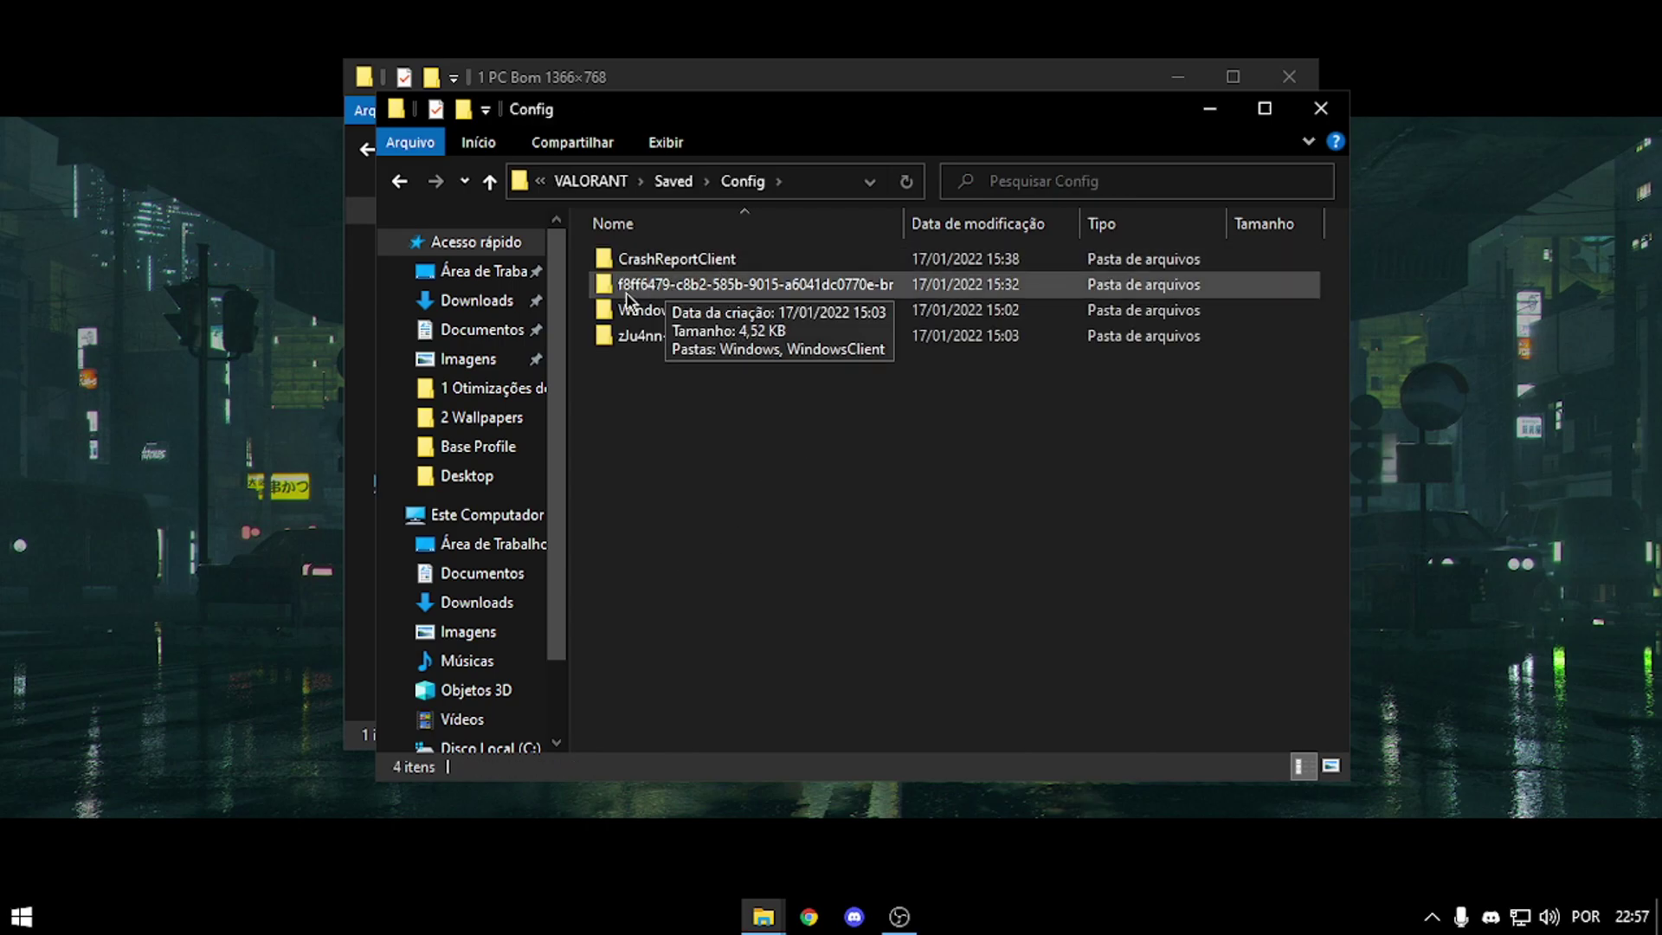
{"action": "double_click", "coordinate": [757, 285]}
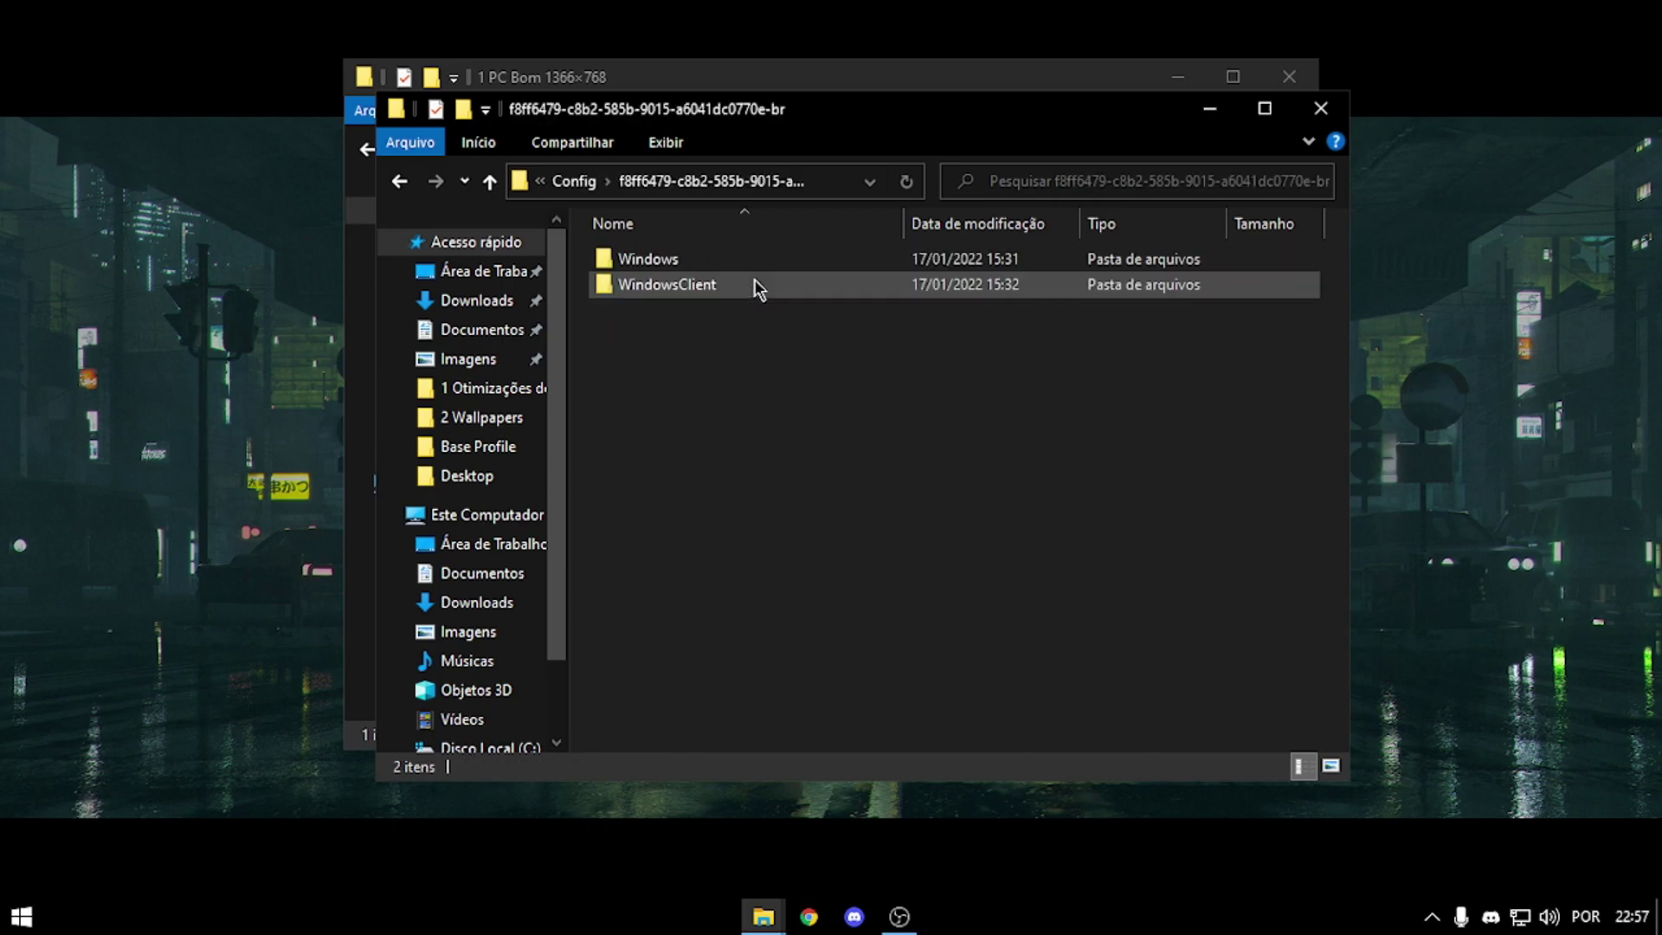
{"action": "double_click", "coordinate": [690, 260]}
Paste the copied GameUserSettings.ini into the Windows folder, replacing the existing file.
{"action": "left_click_drag", "start_coordinate": [776, 424], "coordinate": [856, 485]}
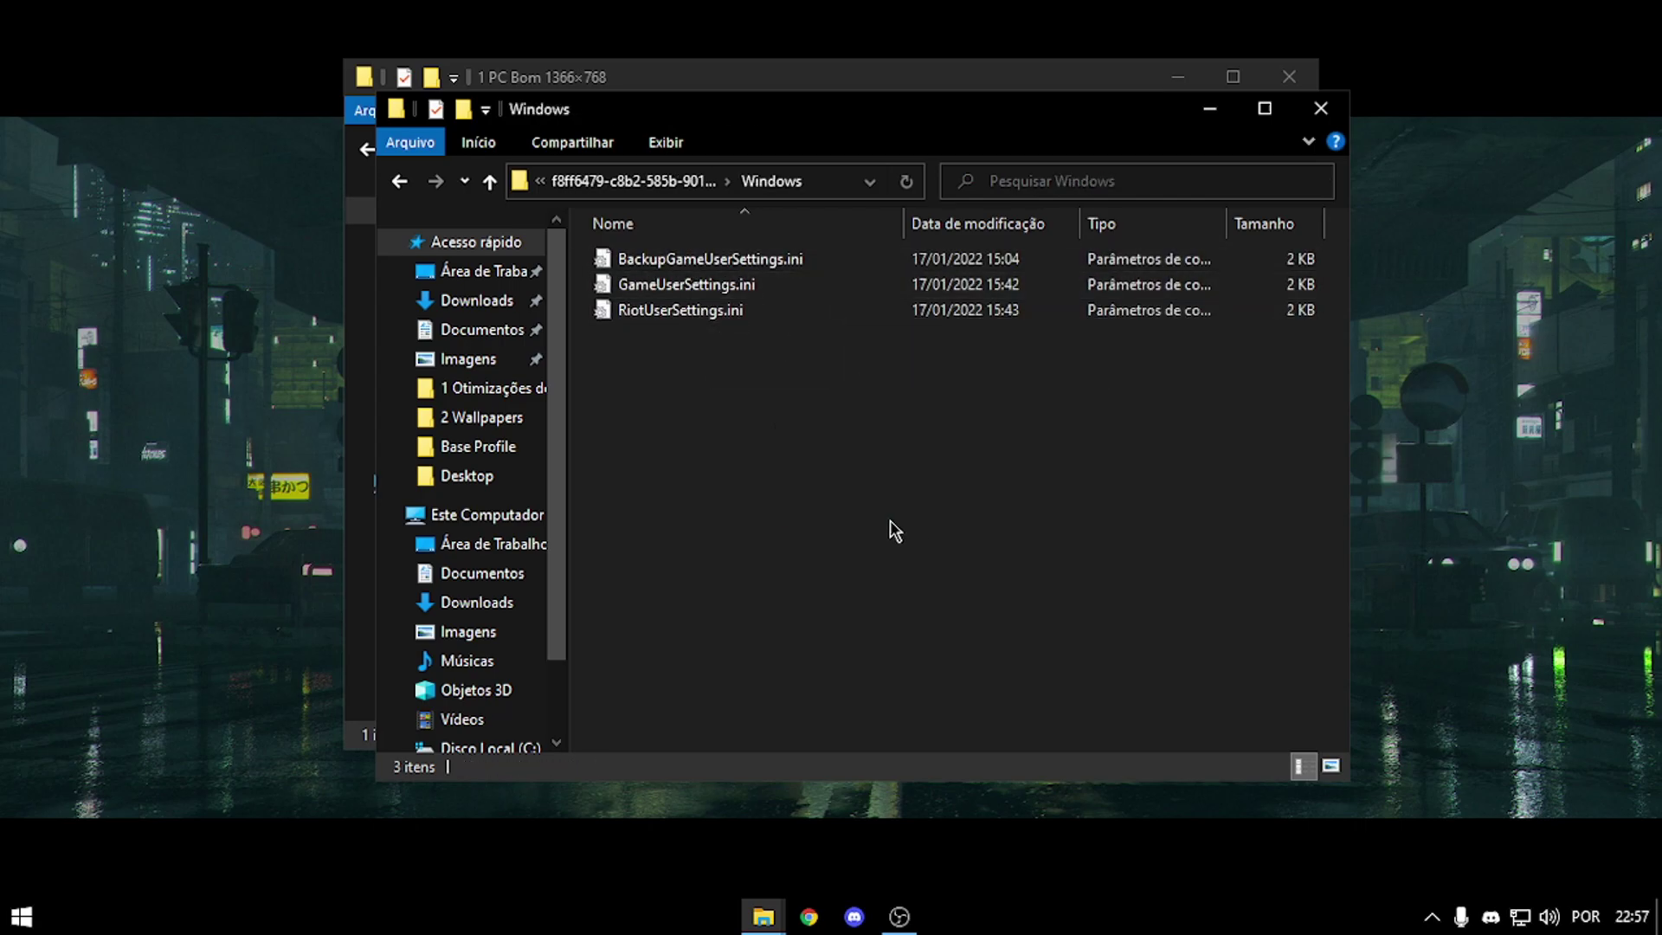
{"action": "key", "text": "ctrl+v"}
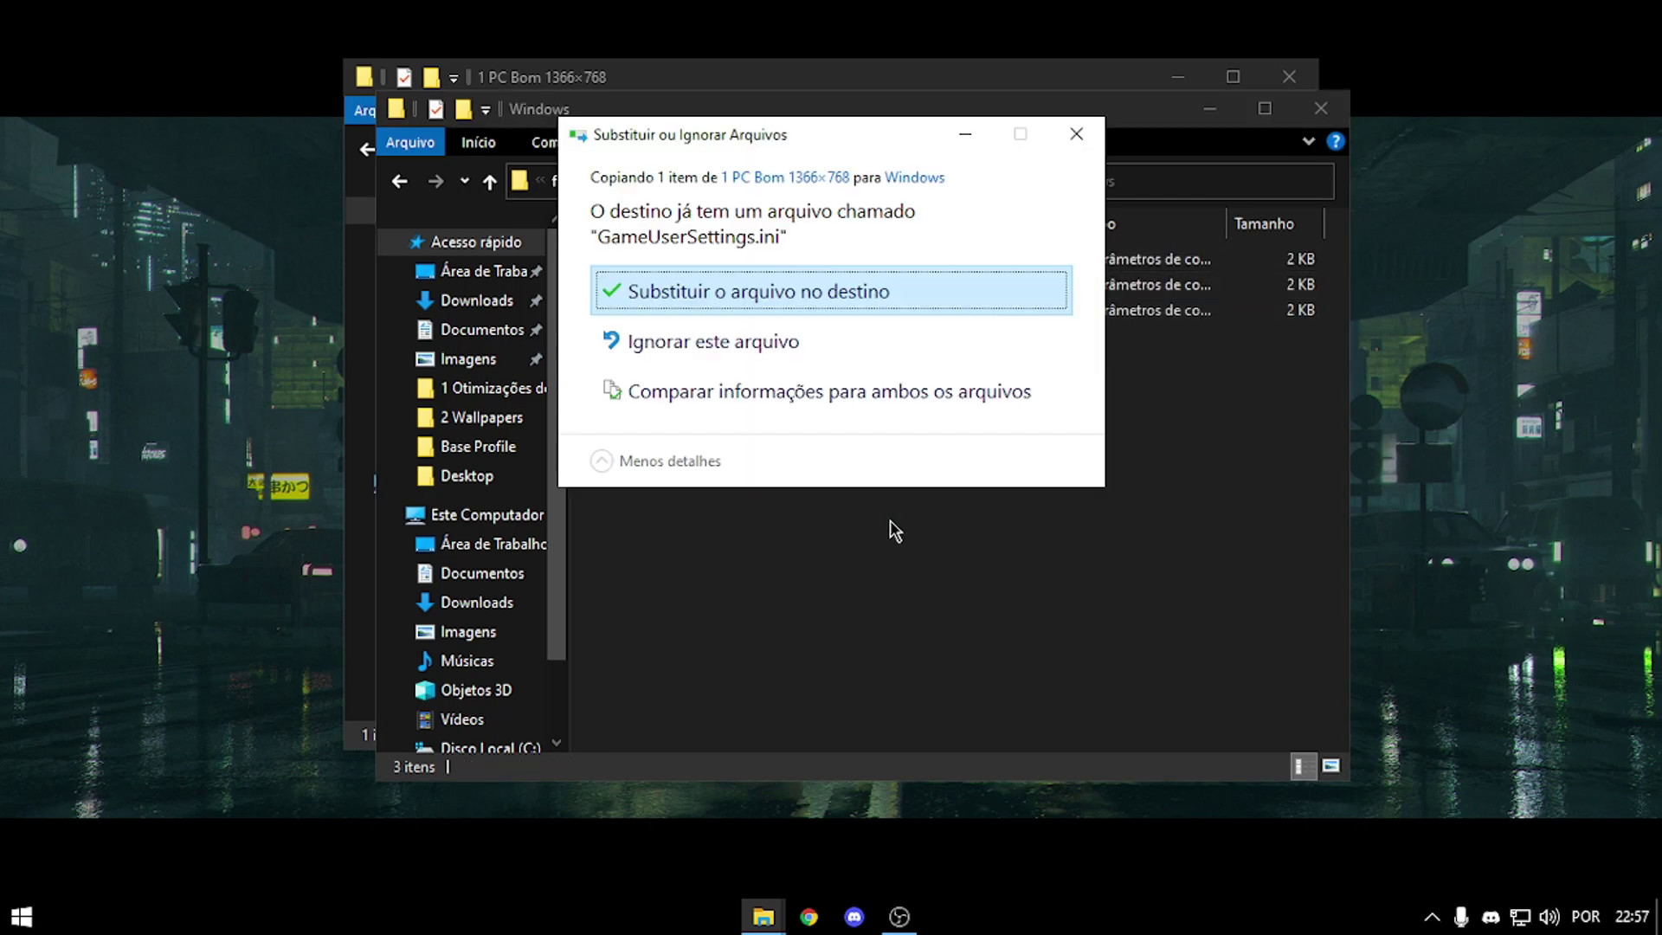
{"action": "left_click", "coordinate": [822, 295]}
Change the read-only attribute of the pasted GameUserSettings.ini in its properties, apply it, and close the folder window.
{"action": "right_click", "coordinate": [958, 282]}
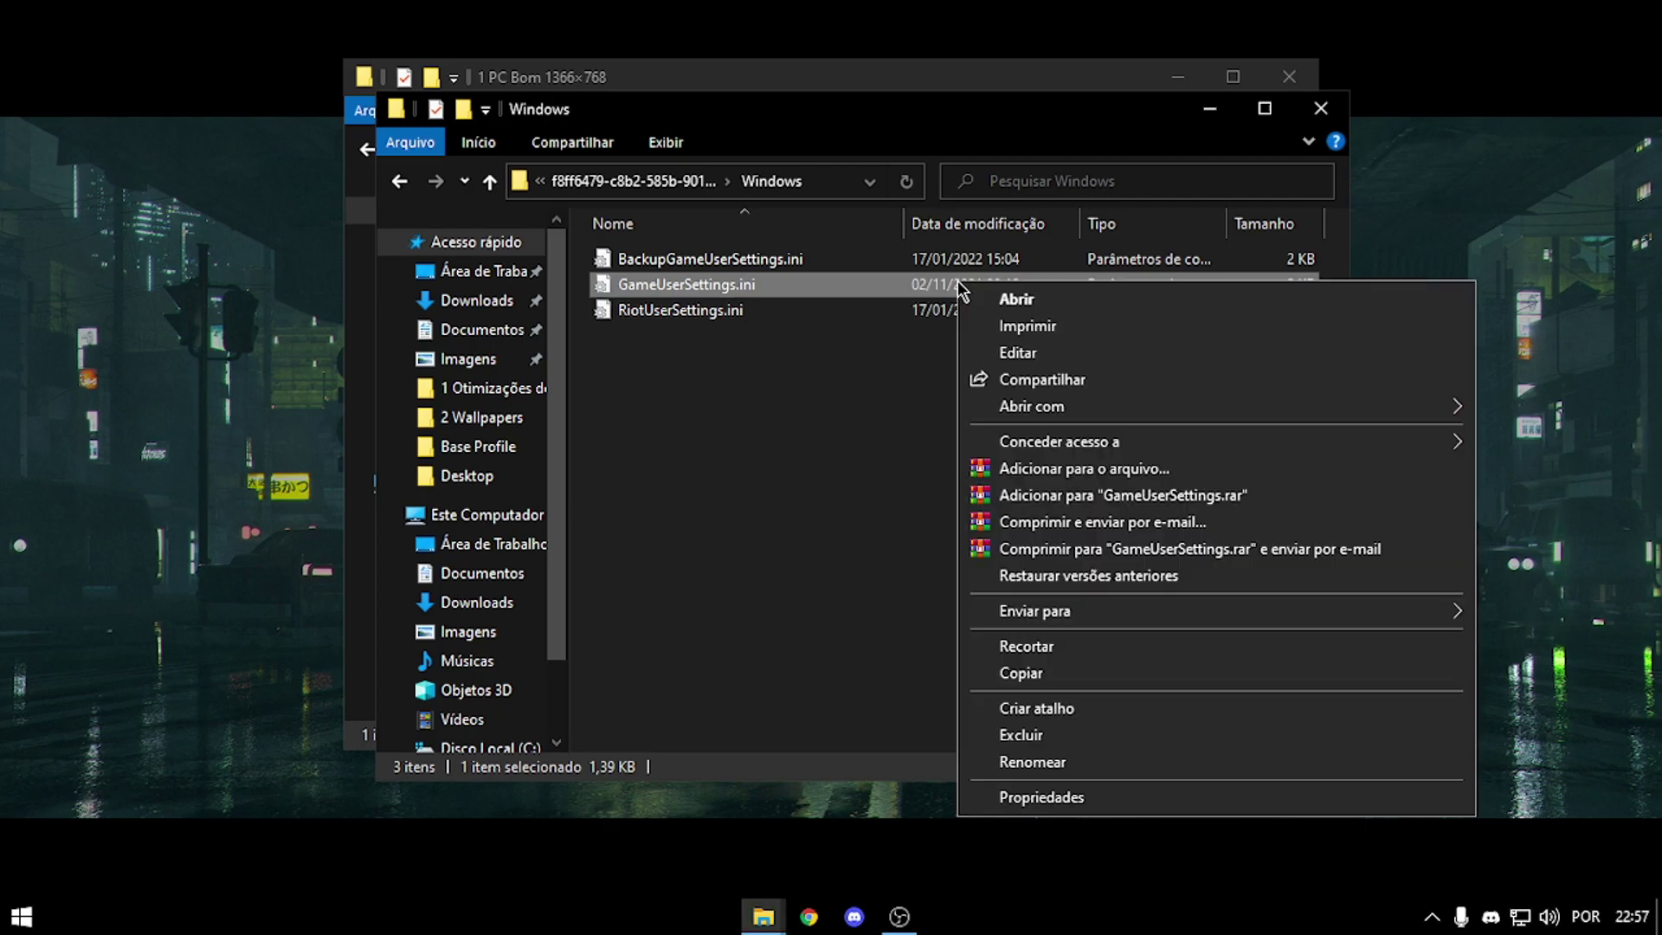
{"action": "left_click", "coordinate": [1163, 798]}
{"action": "left_click", "coordinate": [1153, 748]}
{"action": "left_click", "coordinate": [1354, 862]}
{"action": "left_click", "coordinate": [1157, 862]}
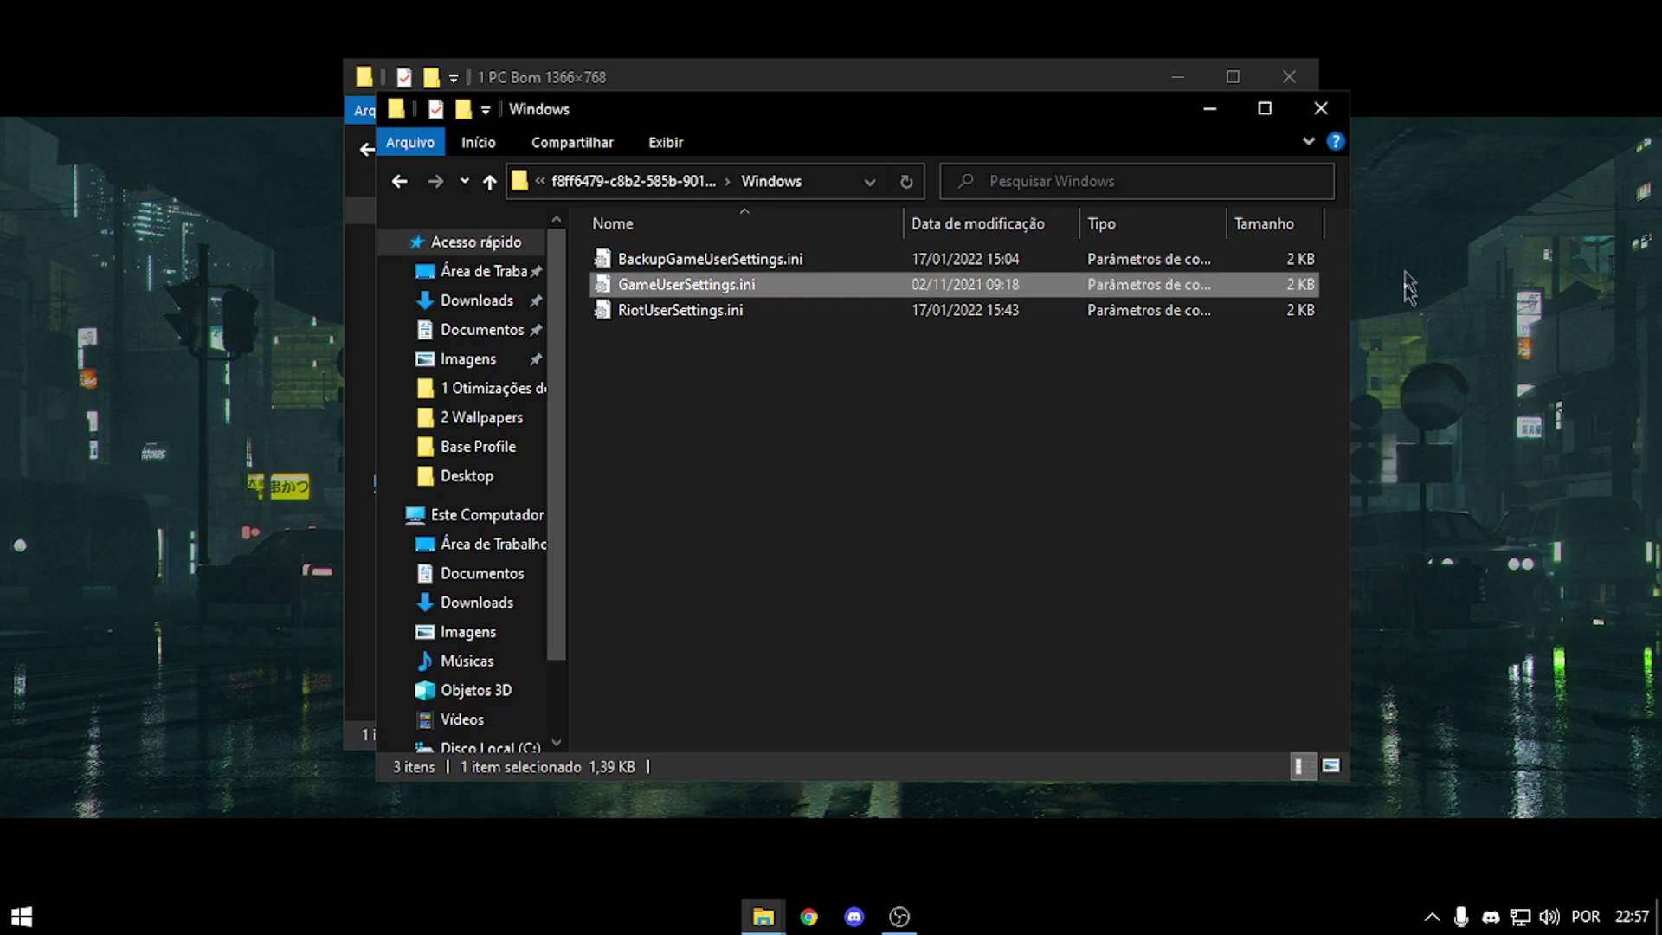
{"action": "left_click", "coordinate": [1332, 111]}
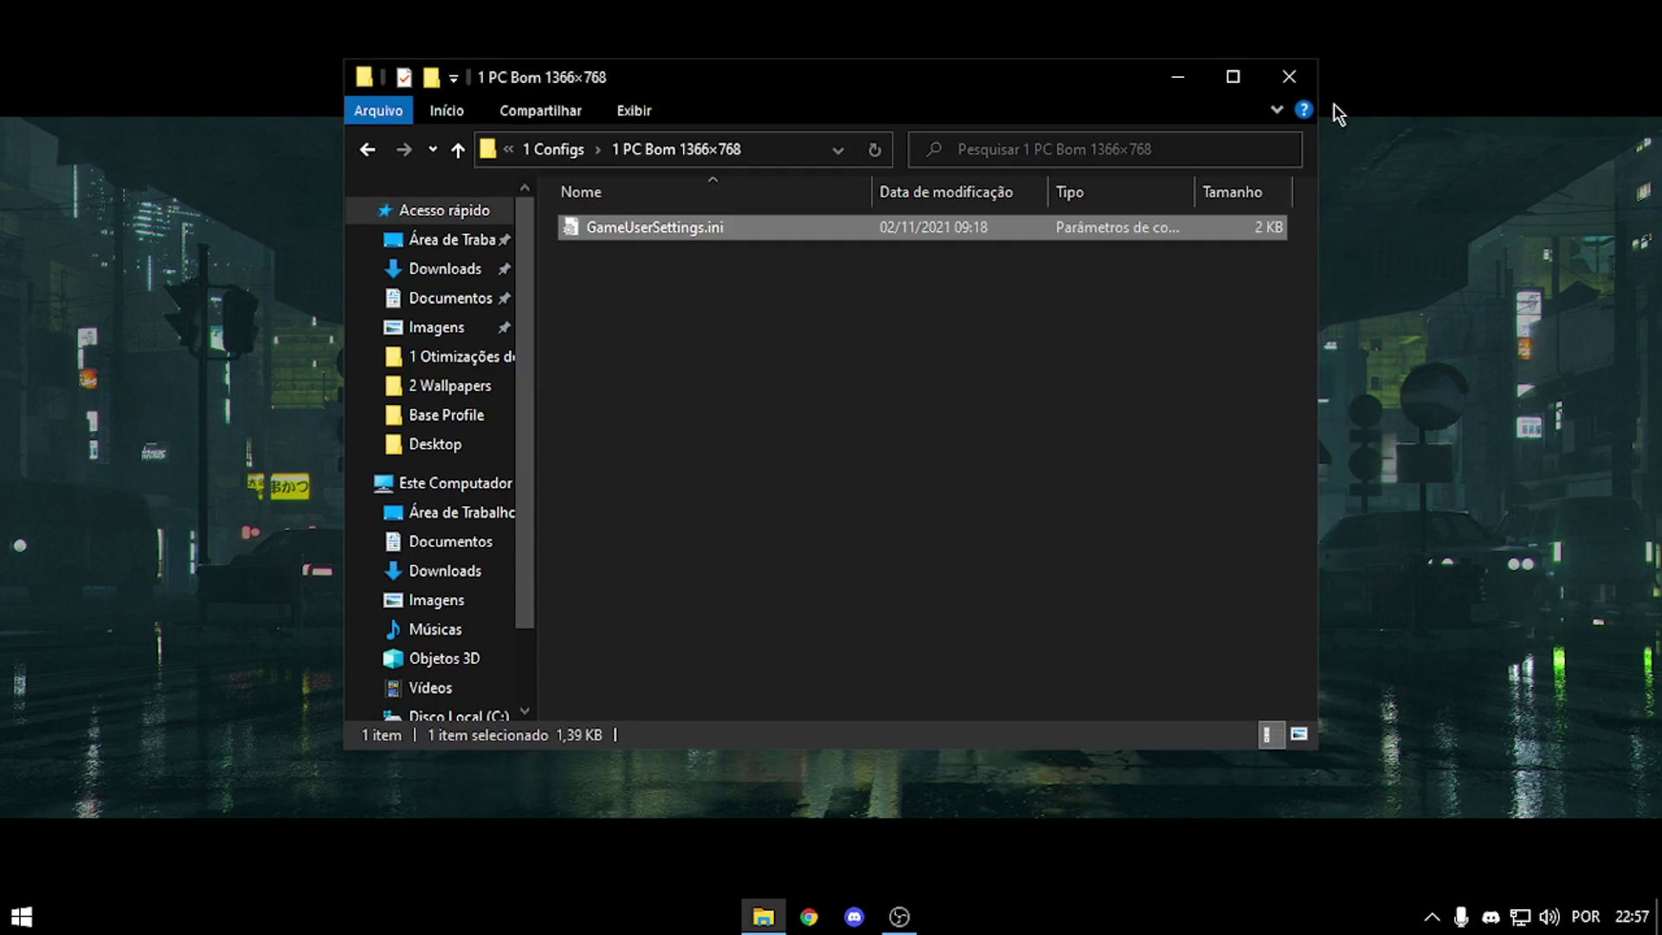
Return to 1 Otimizações do Valorant and examine the 1 Prioridade folder in 2 Regedit, including its Backup folder.
{"action": "double_click", "coordinate": [368, 151]}
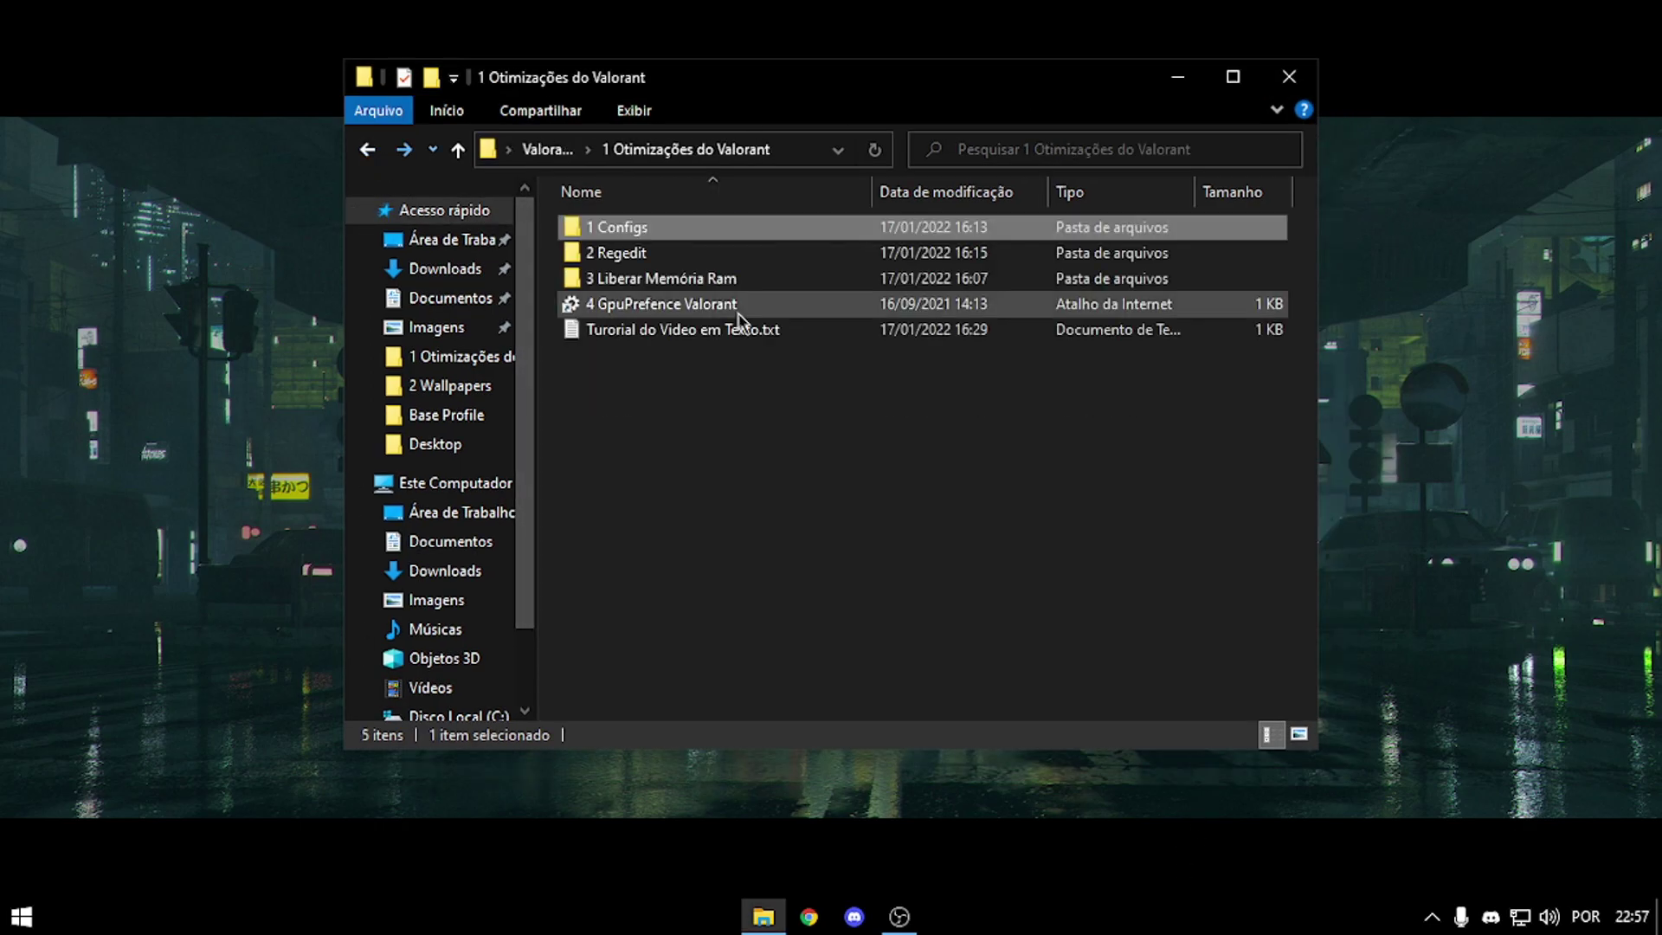
{"action": "double_click", "coordinate": [777, 255]}
{"action": "left_click_drag", "start_coordinate": [883, 92], "coordinate": [821, 109]}
{"action": "double_click", "coordinate": [676, 253]}
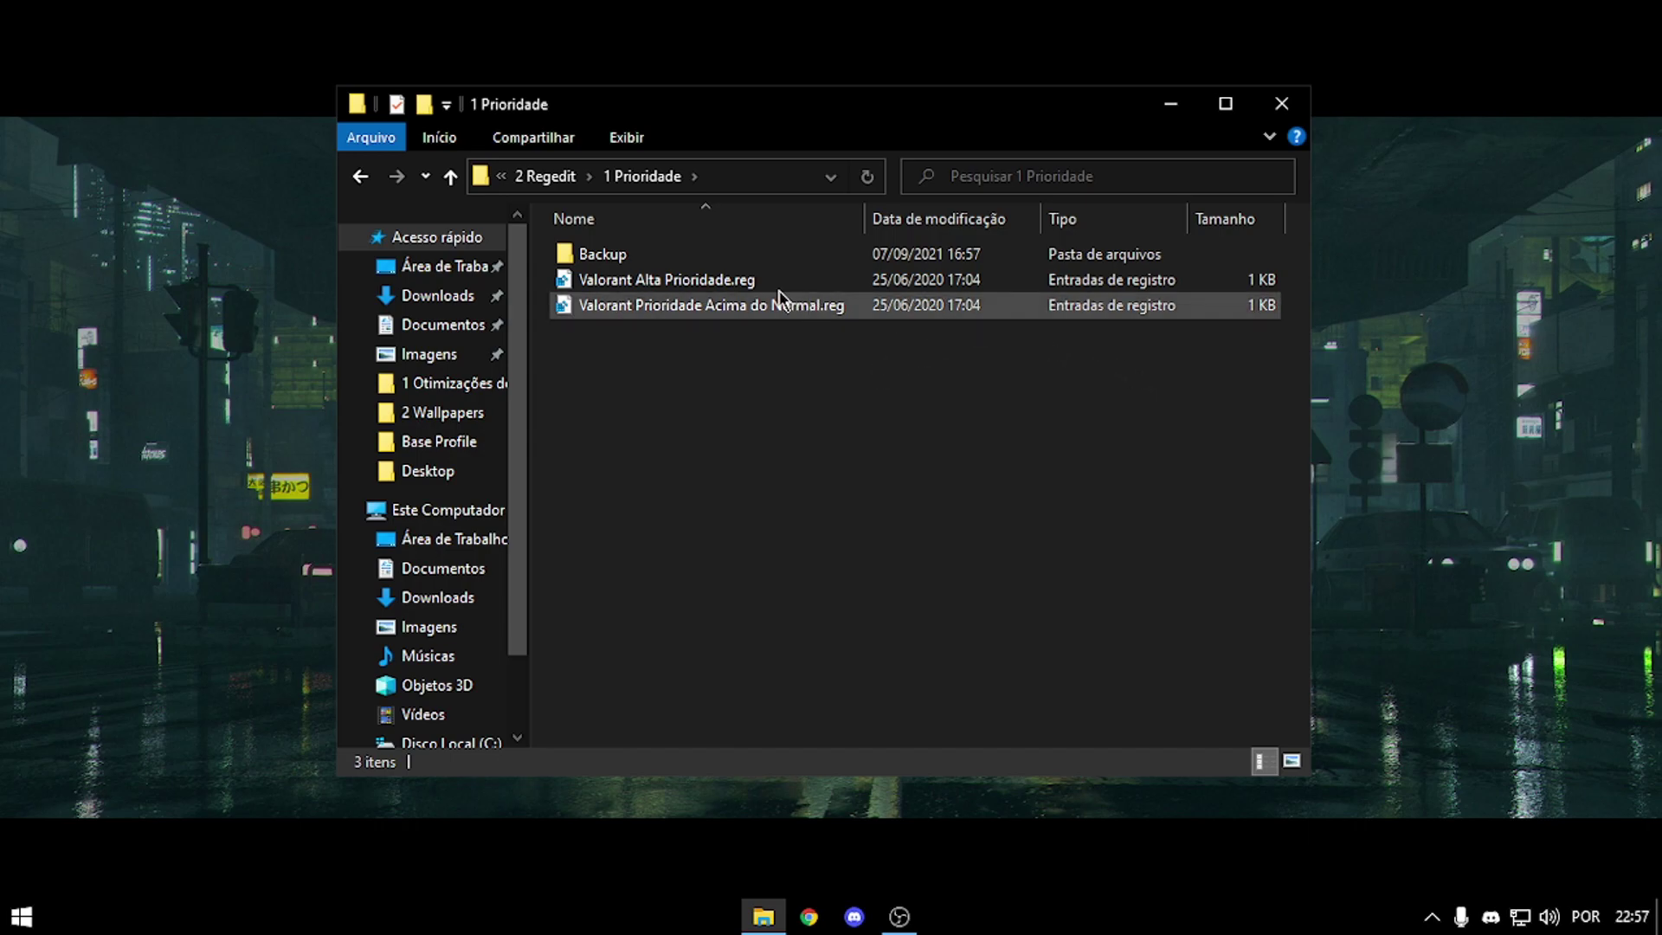
{"action": "double_click", "coordinate": [725, 263]}
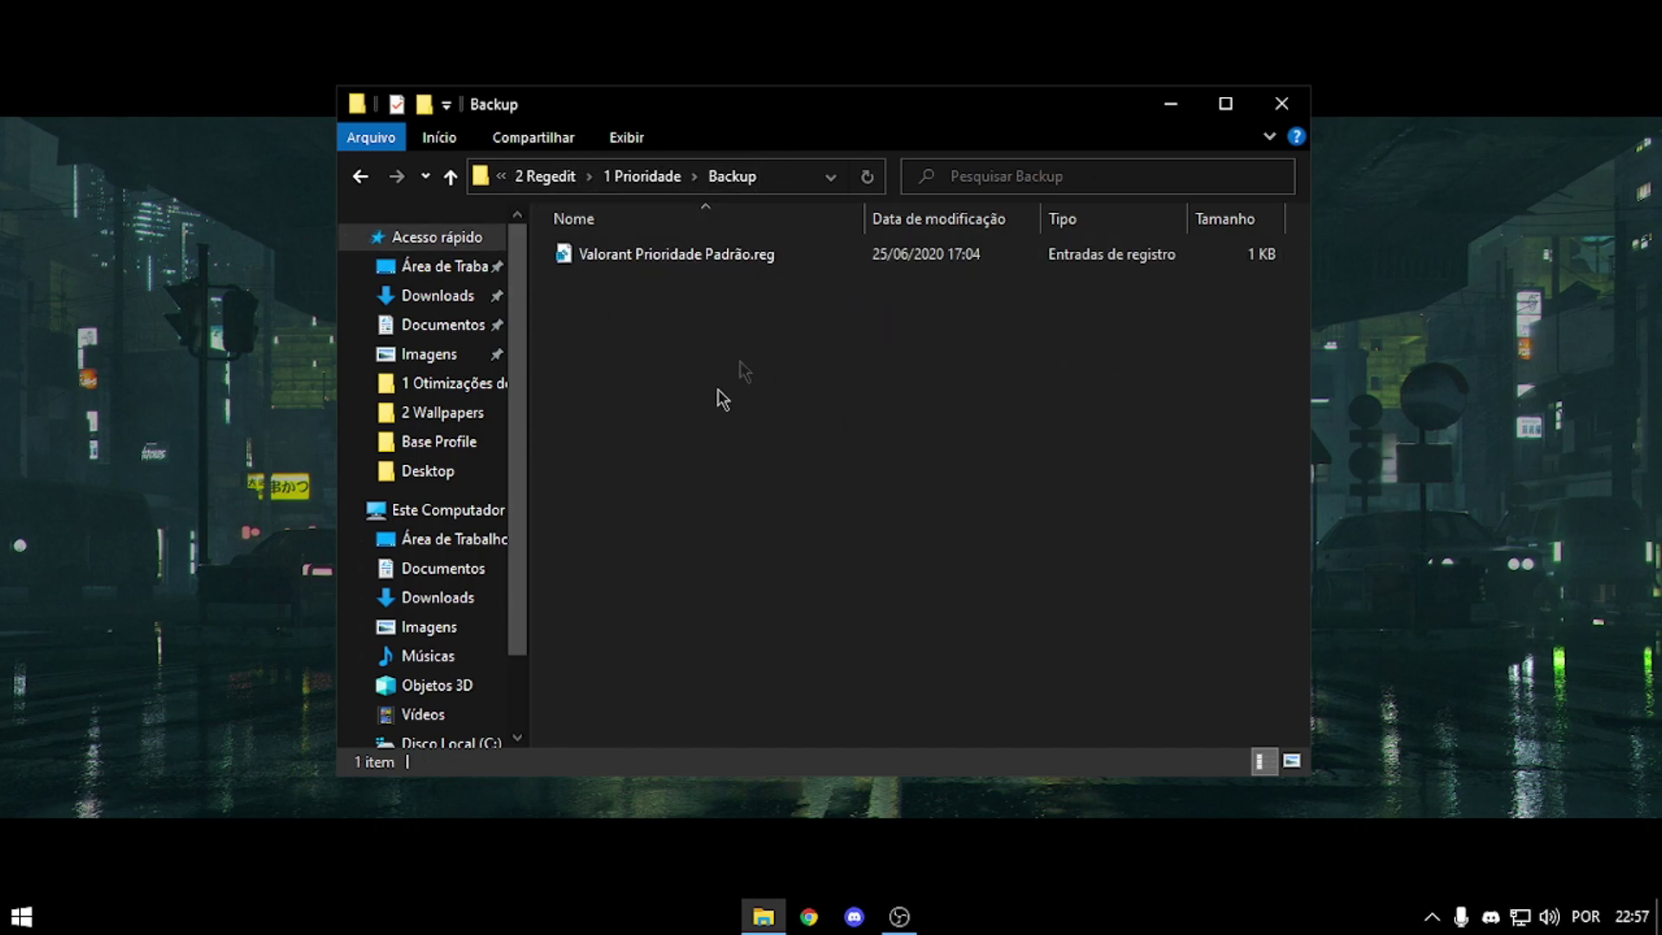
Merge Fullscreen Fix.reg from the 2 Otimizações para o Sistema folder into the registry.
{"action": "key", "text": "alt+Up"}
{"action": "key", "text": "alt+Up"}
{"action": "key", "text": "Down"}
{"action": "key", "text": "Return"}
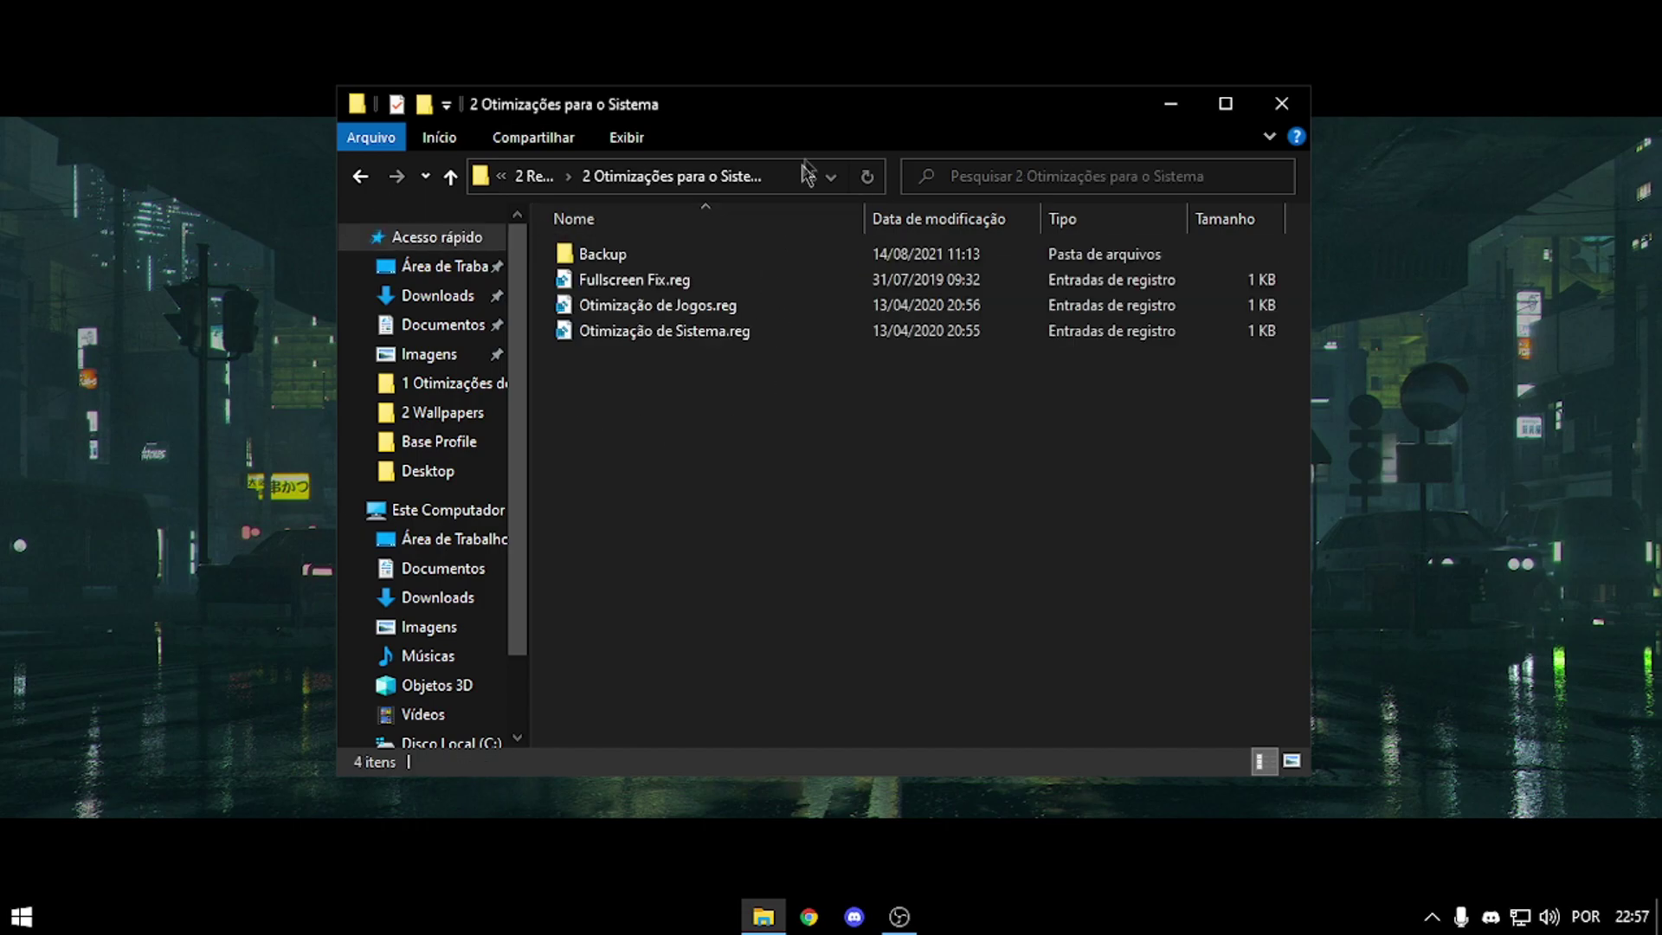
{"action": "mouse_move", "coordinate": [840, 128]}
{"action": "left_mouse_down"}
{"action": "mouse_move", "coordinate": [823, 70]}
{"action": "mouse_move", "coordinate": [823, 114]}
{"action": "left_mouse_up"}
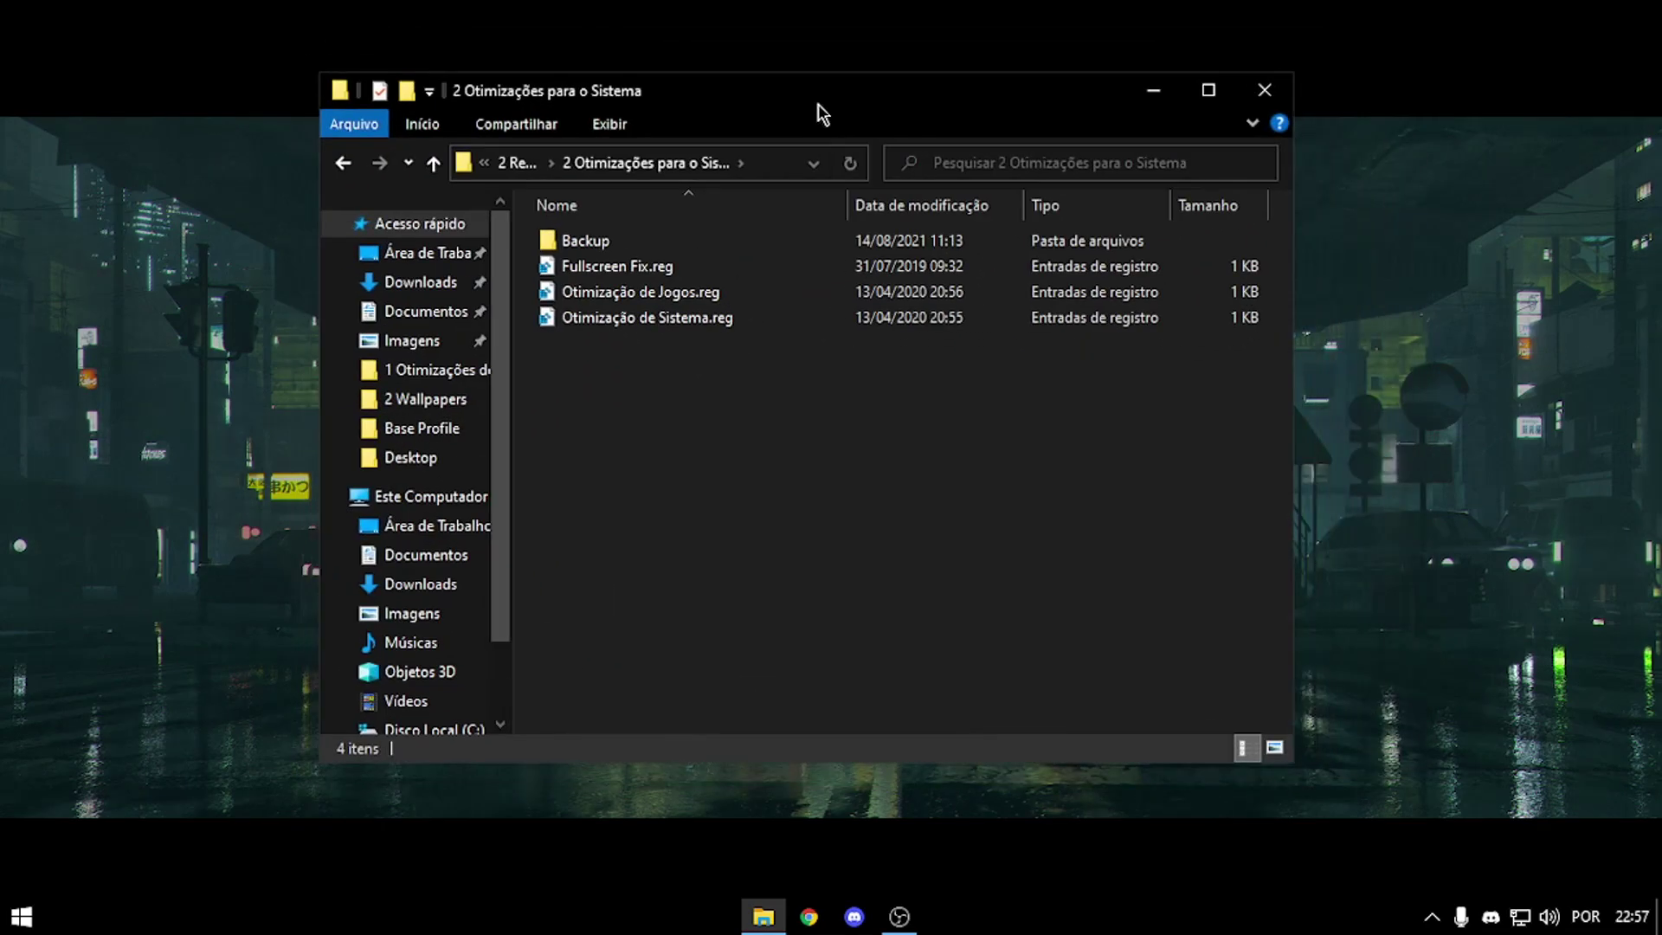
{"action": "left_click", "coordinate": [640, 273]}
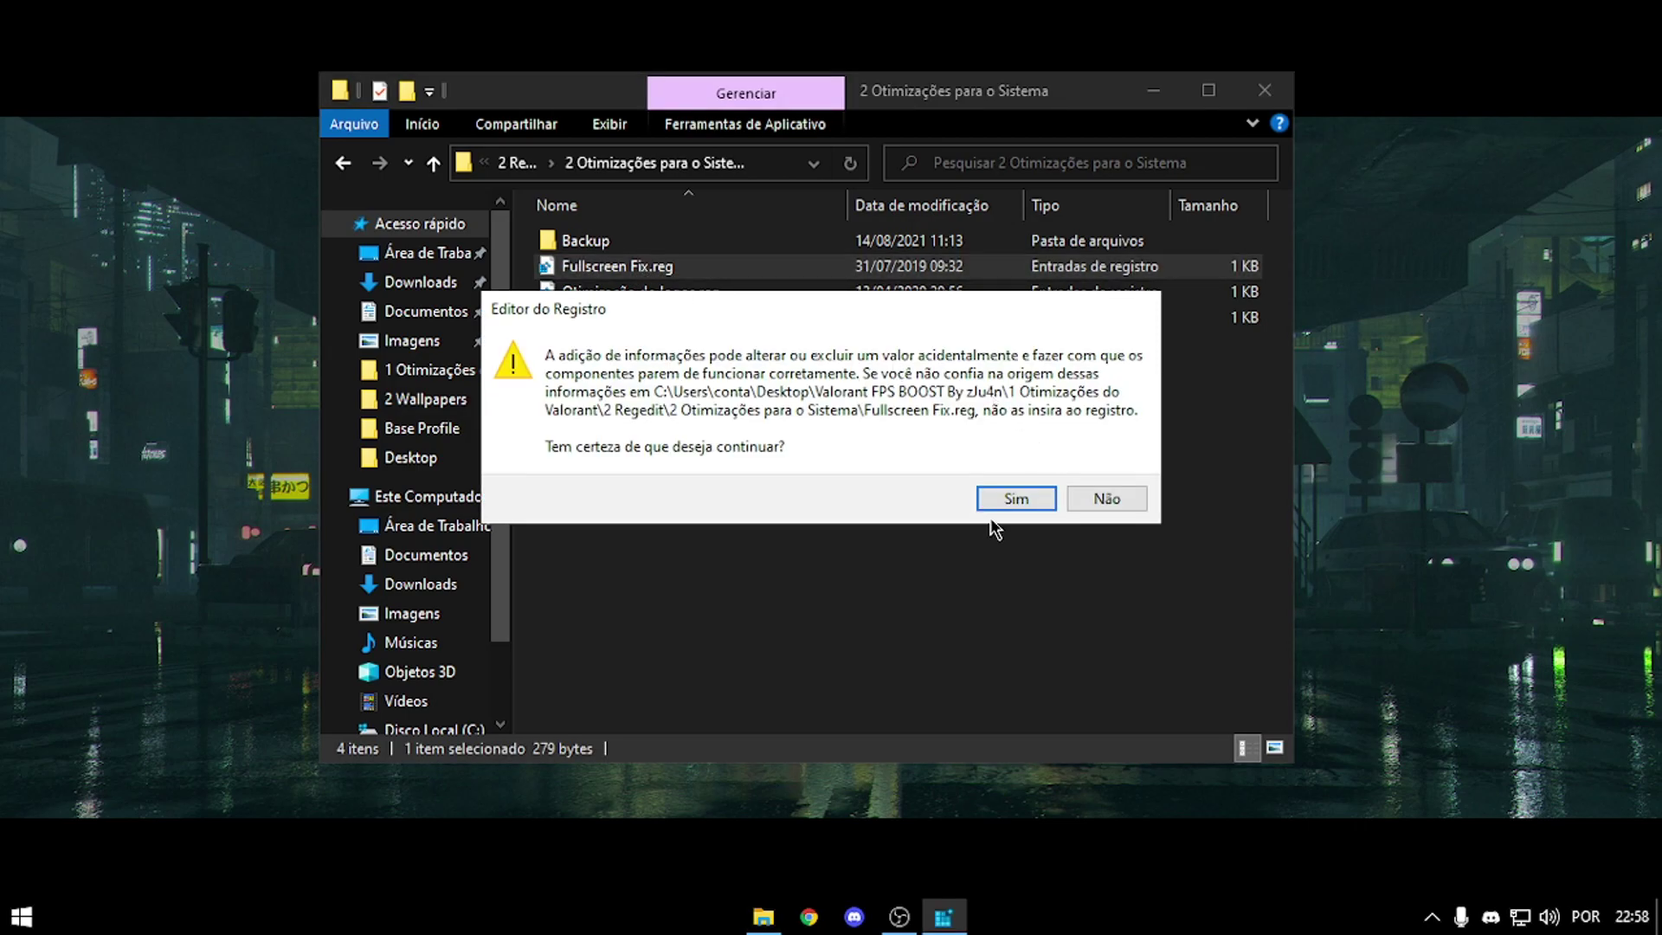
{"action": "left_click", "coordinate": [1000, 509]}
{"action": "key", "text": "Return"}
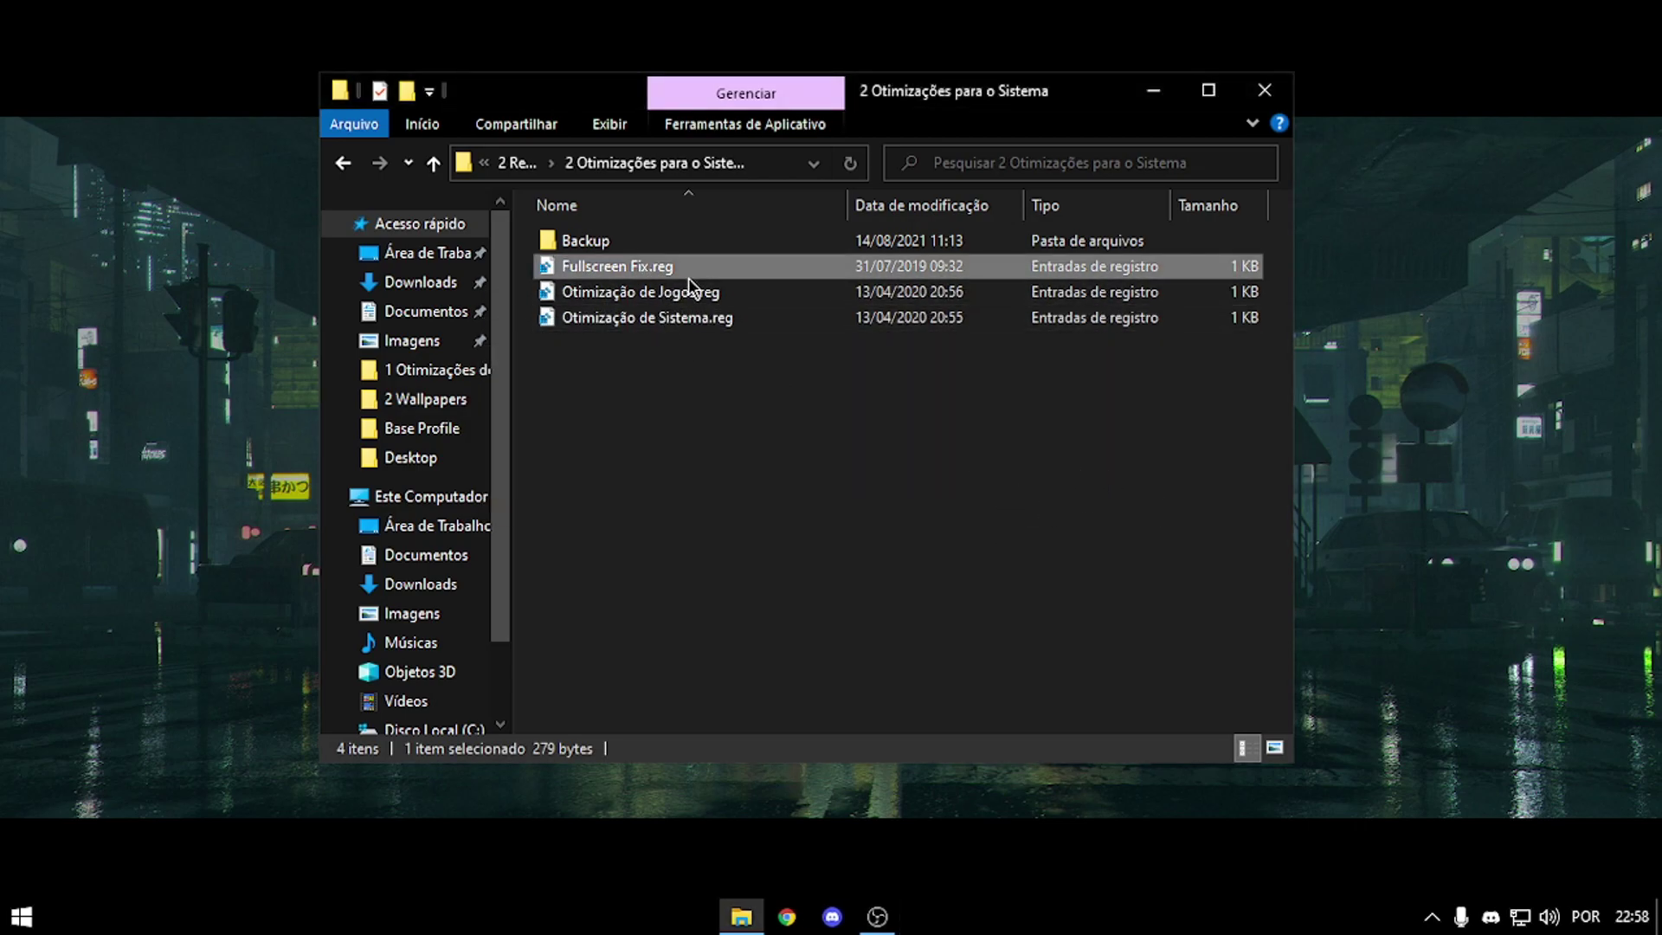
Merge Otimização de Jogos.reg and Otimização de Sistema.reg into the registry.
{"action": "double_click", "coordinate": [725, 295]}
{"action": "left_click", "coordinate": [1016, 507]}
{"action": "key", "text": "Return"}
{"action": "left_click", "coordinate": [700, 320]}
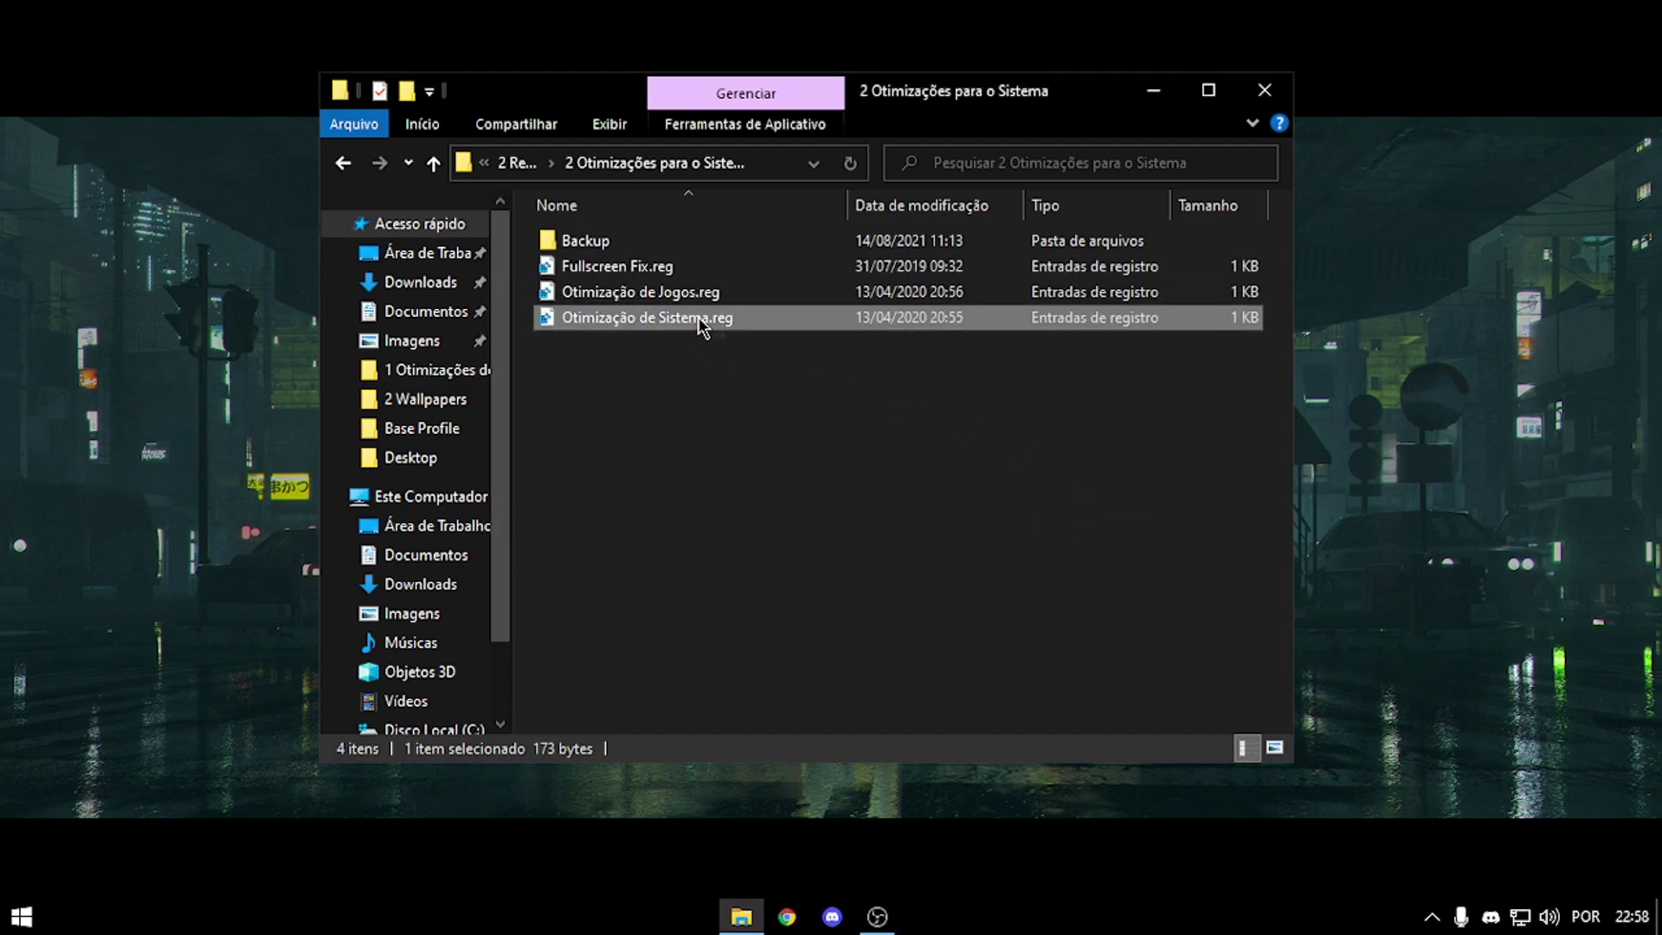
{"action": "left_click", "coordinate": [998, 506]}
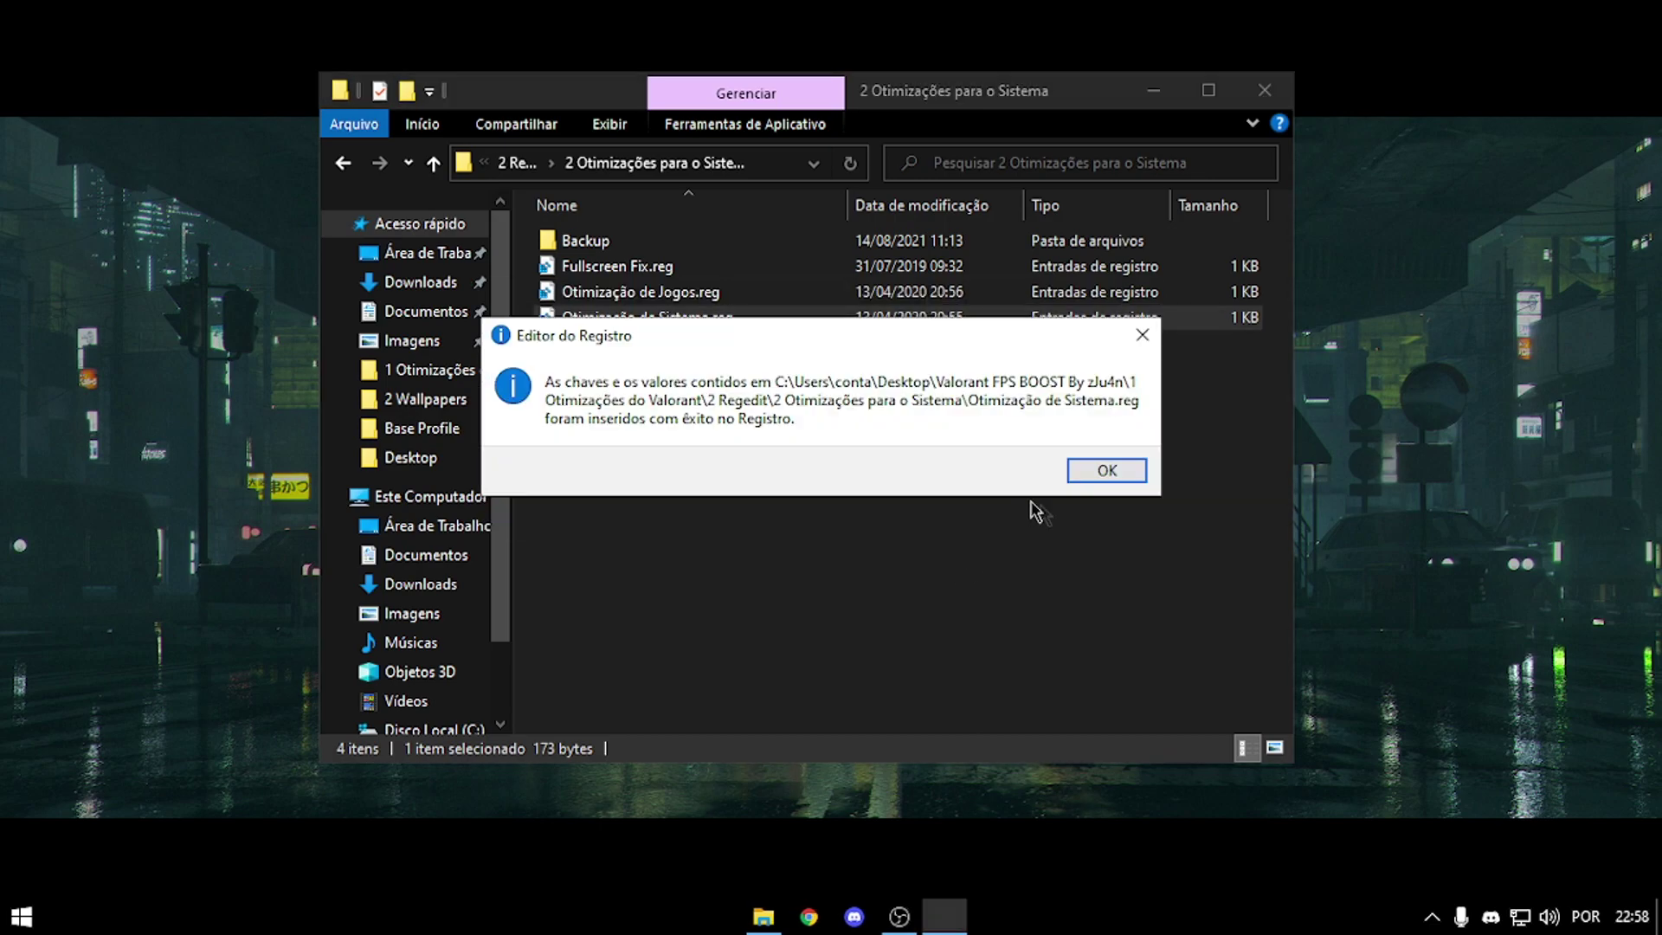
{"action": "left_click", "coordinate": [1100, 470]}
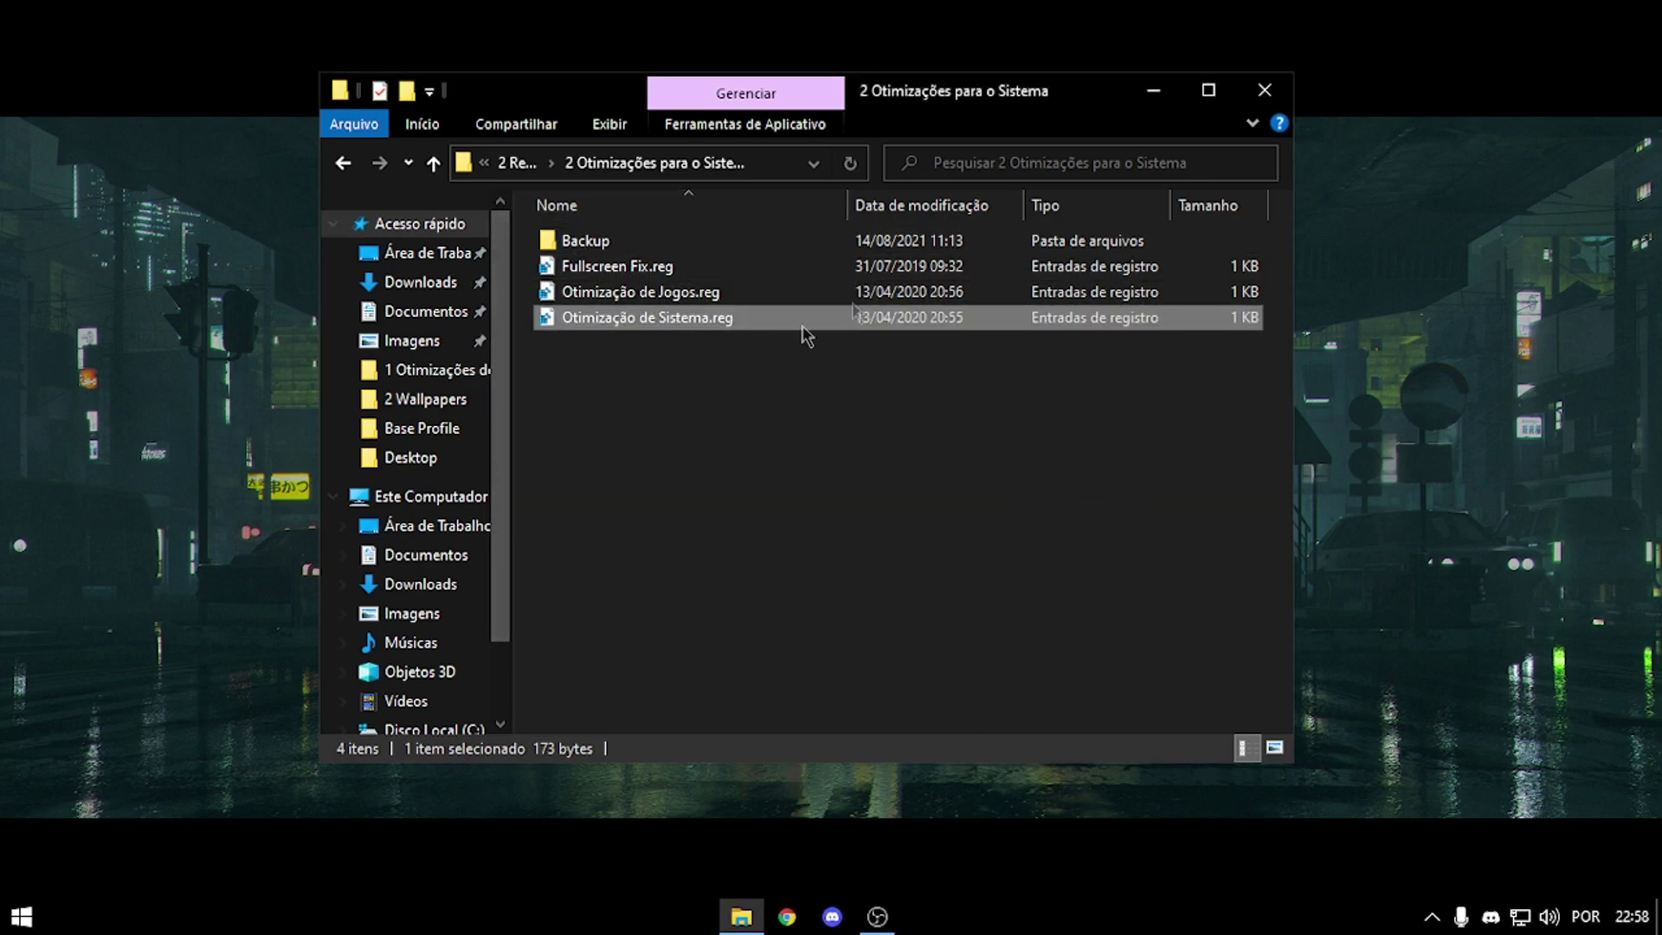
Examine the Backup folder inside 2 Otimizações para o Sistema and return to the 1 Otimizações do Valorant folder.
{"action": "left_click", "coordinate": [944, 474]}
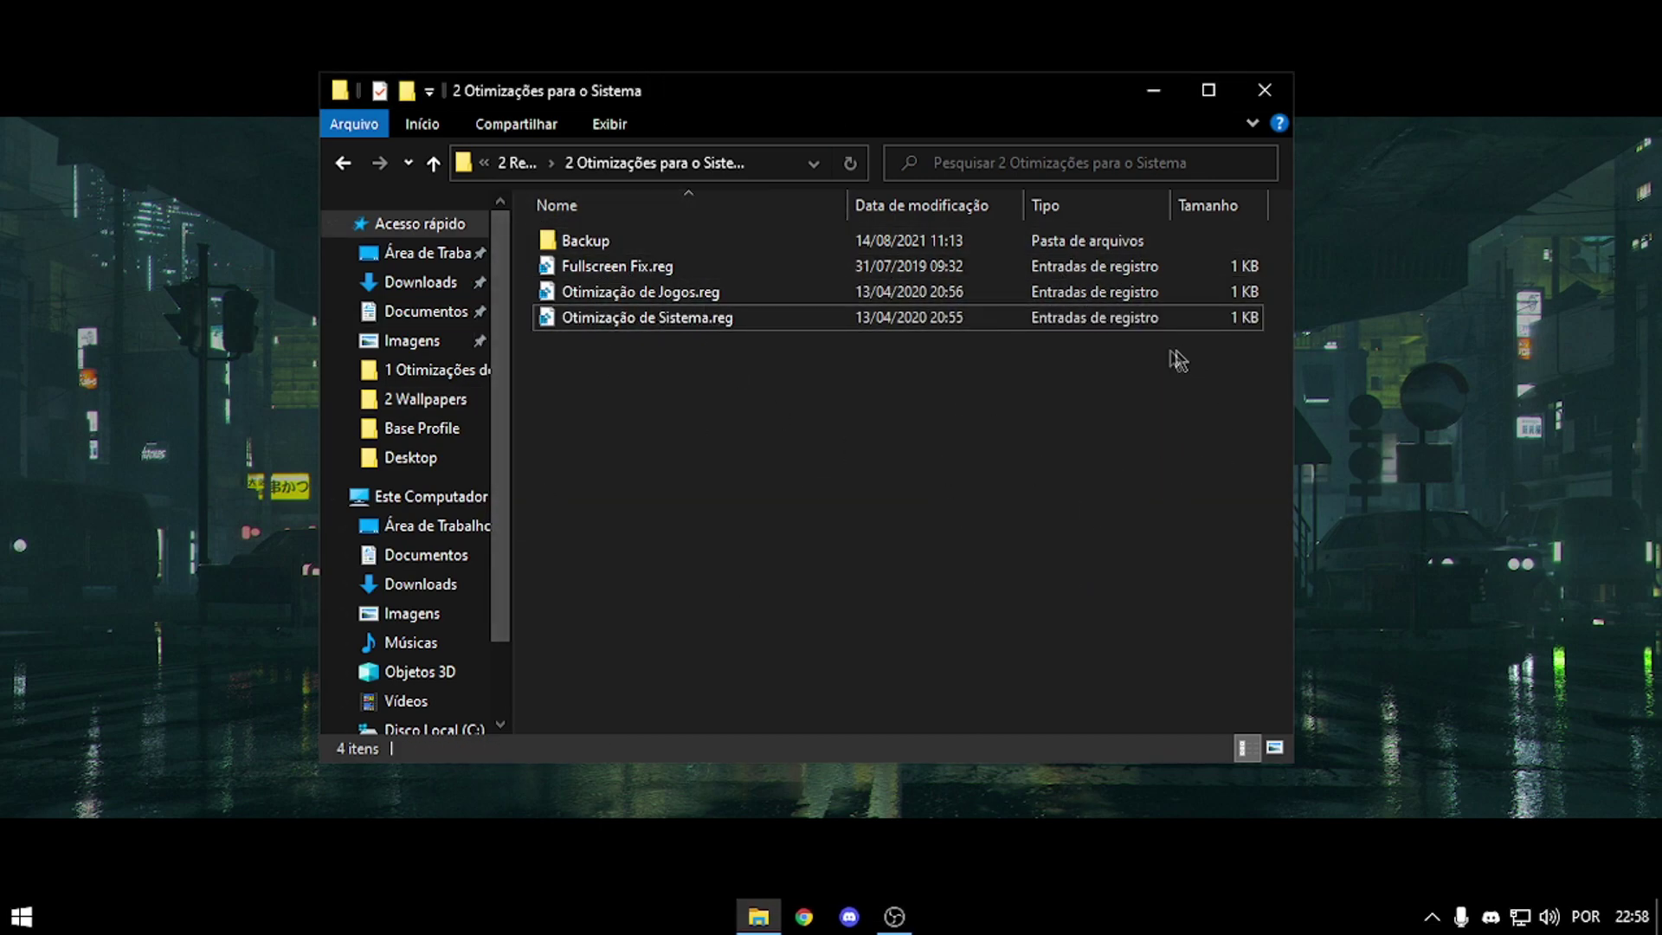
{"action": "double_click", "coordinate": [642, 243]}
{"action": "left_click_drag", "start_coordinate": [737, 367], "coordinate": [994, 402]}
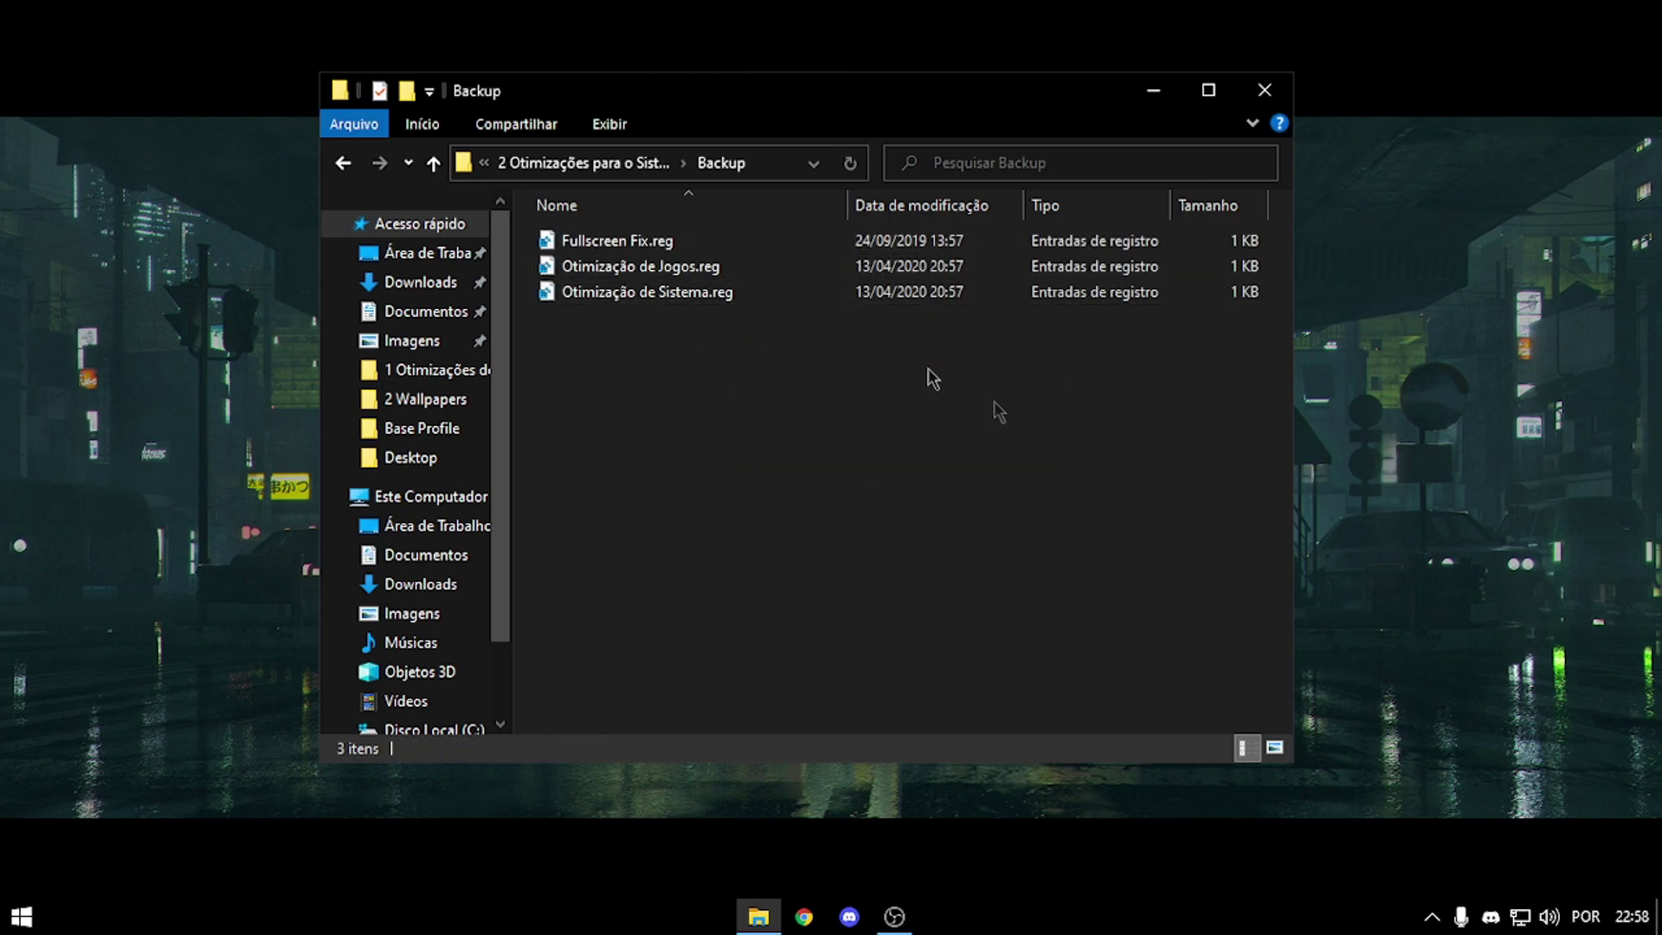
{"action": "left_click", "coordinate": [343, 165]}
{"action": "left_click", "coordinate": [344, 165]}
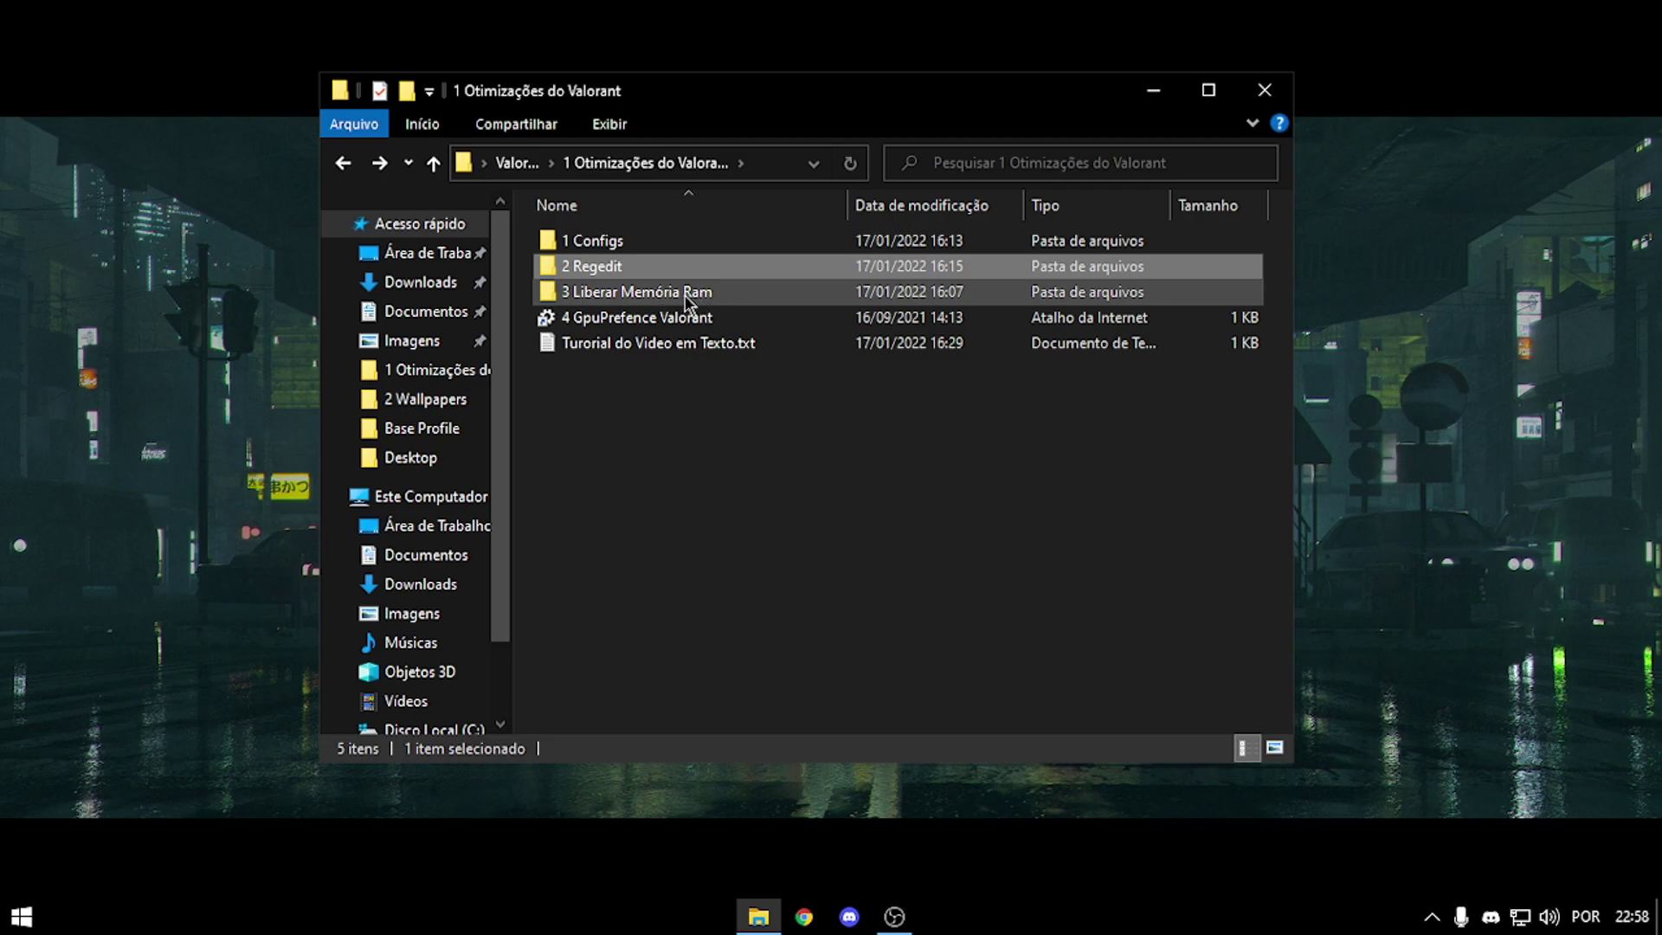
Launch memreduct-3.3.5-setup.exe from the 3 Liberar Memória Ram folder.
{"action": "double_click", "coordinate": [687, 294]}
{"action": "left_click_drag", "start_coordinate": [750, 281], "coordinate": [1082, 344]}
{"action": "double_click", "coordinate": [754, 241]}
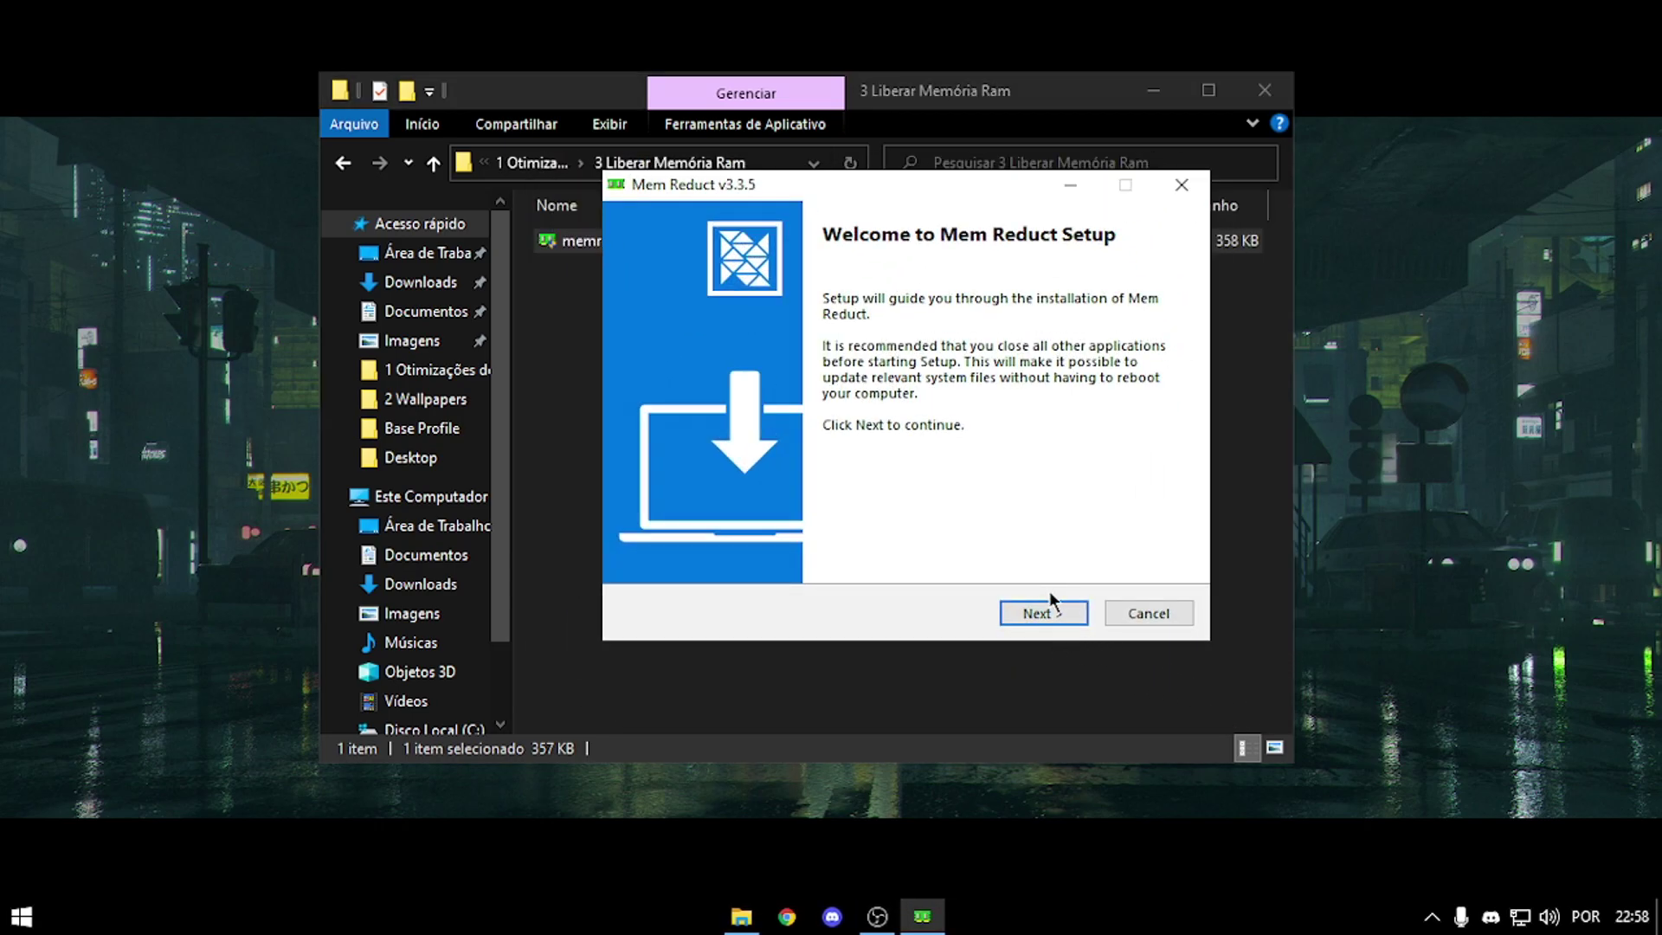
Install Mem Reduct in C:\Program Files\Mem Reduct with the default components and finish setup with Run Mem Reduct unchecked.
{"action": "left_click", "coordinate": [1048, 610]}
{"action": "left_click", "coordinate": [1058, 613]}
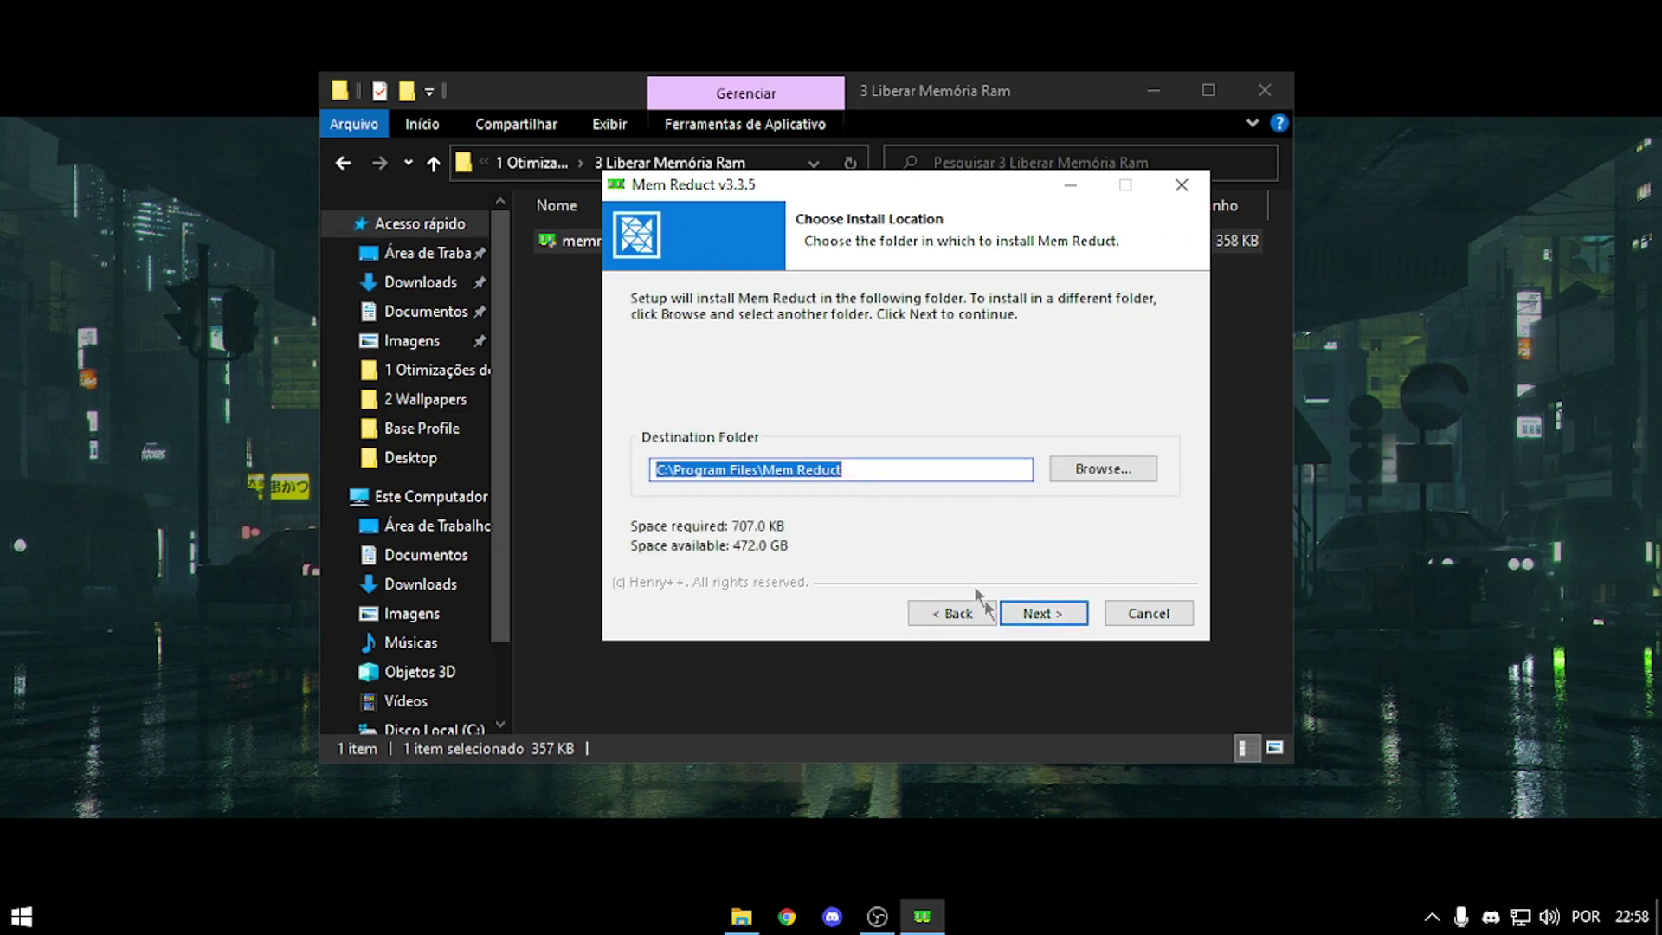
{"action": "left_click", "coordinate": [1054, 607]}
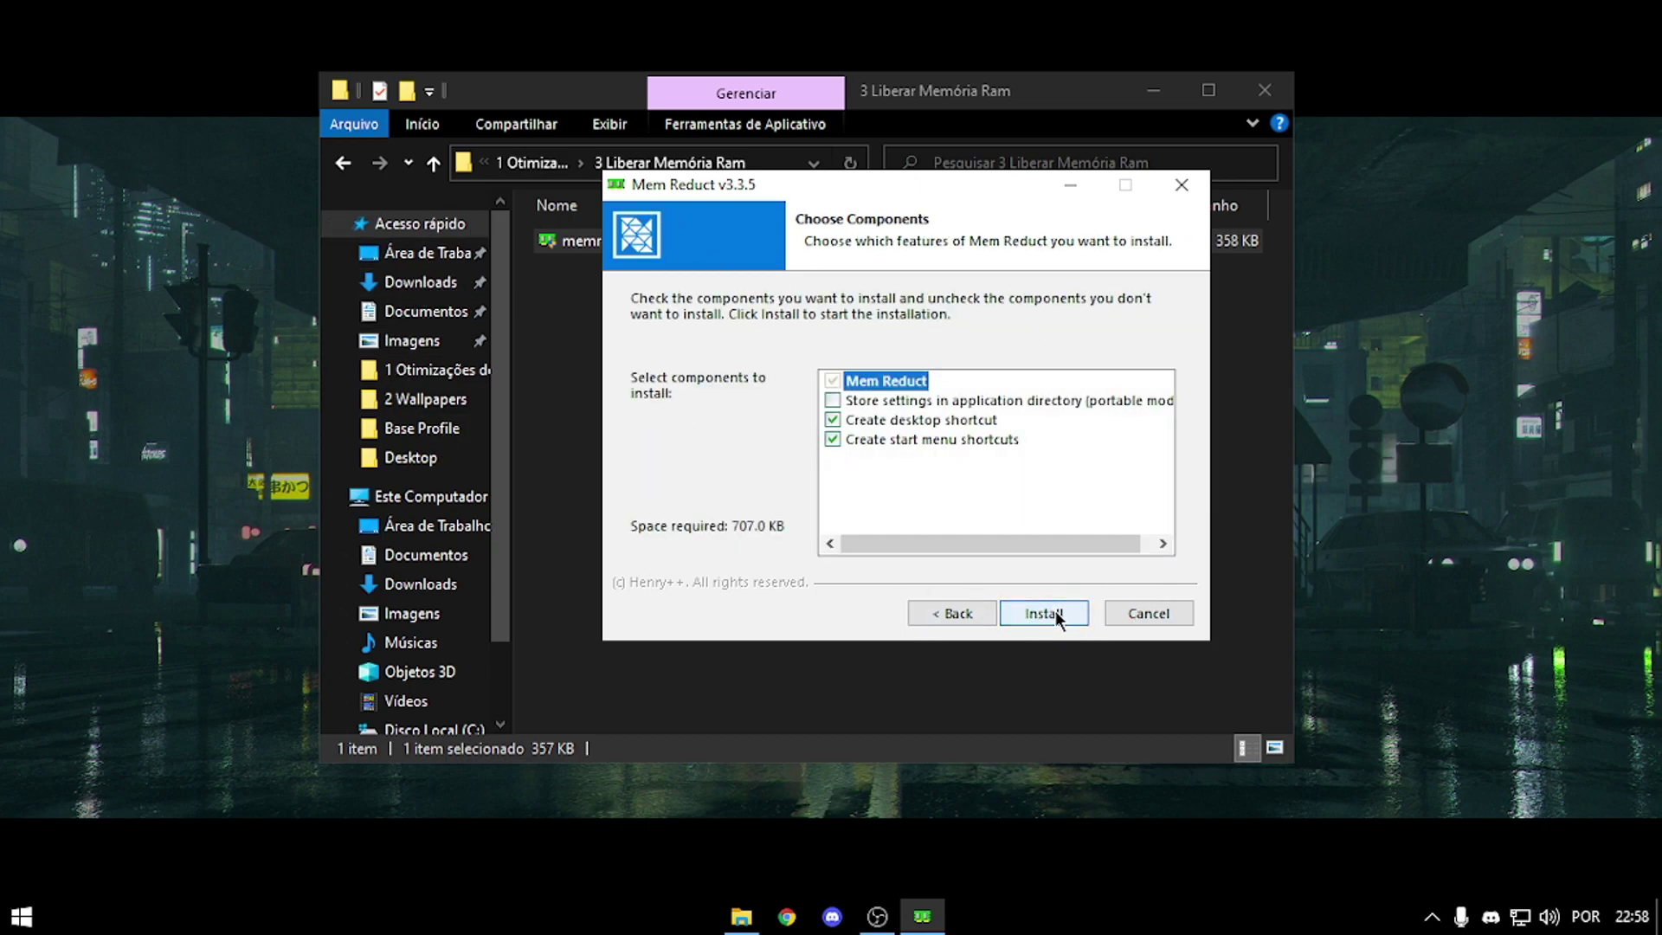
{"action": "left_click", "coordinate": [1056, 610]}
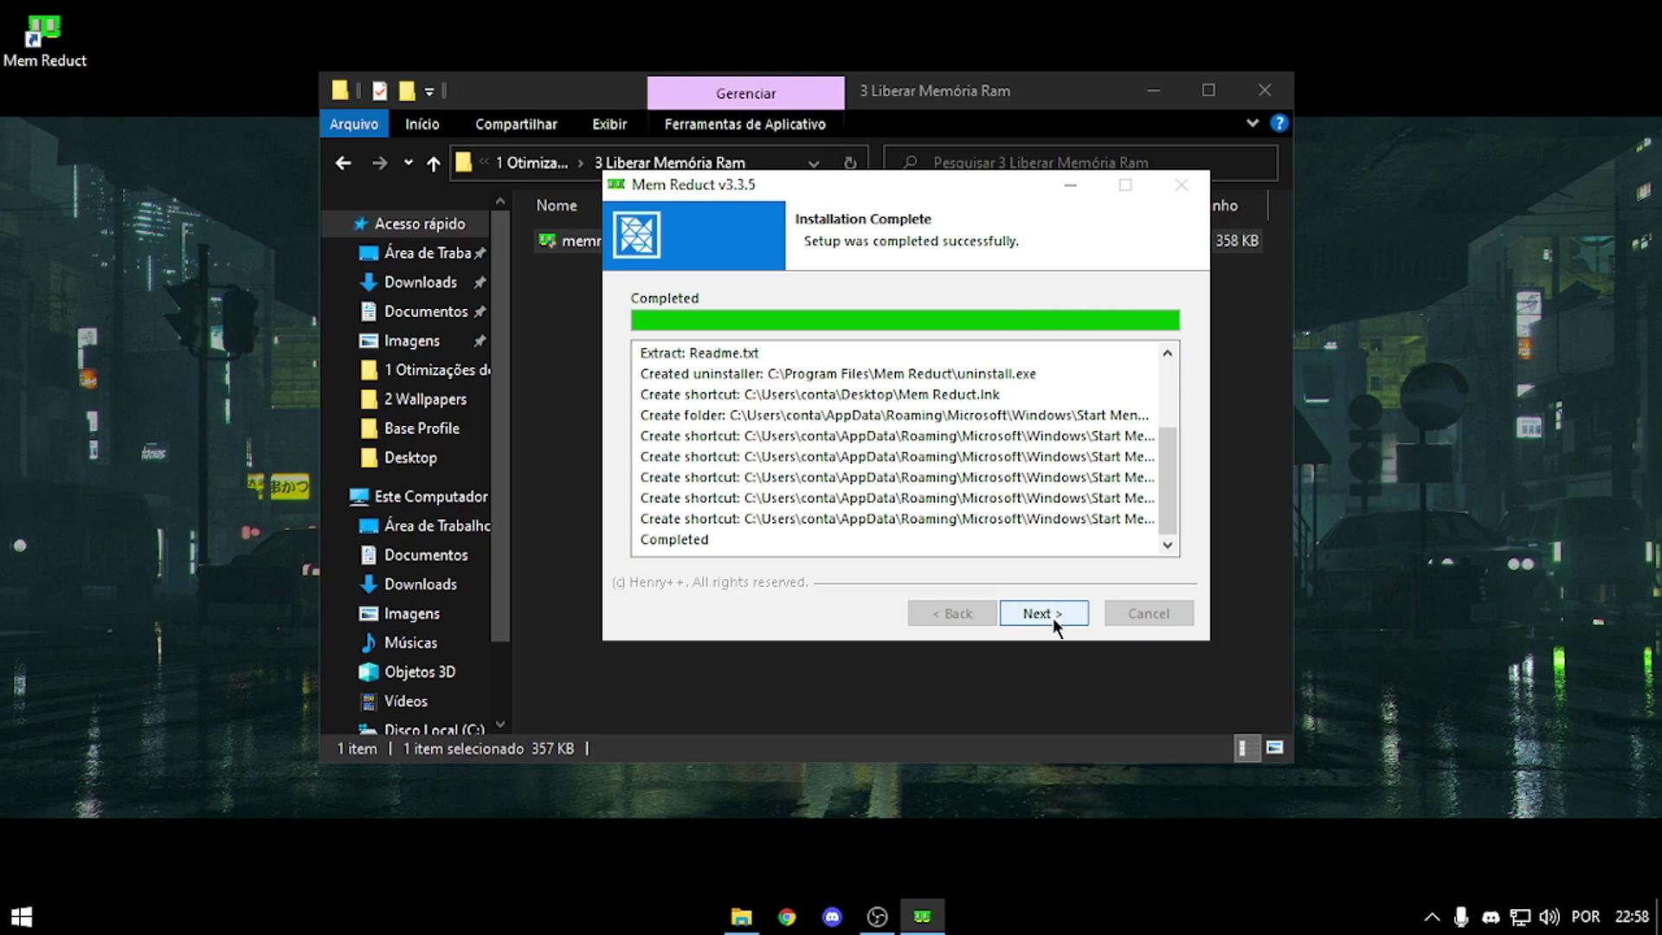
{"action": "left_click", "coordinate": [1053, 616]}
{"action": "left_click", "coordinate": [843, 391]}
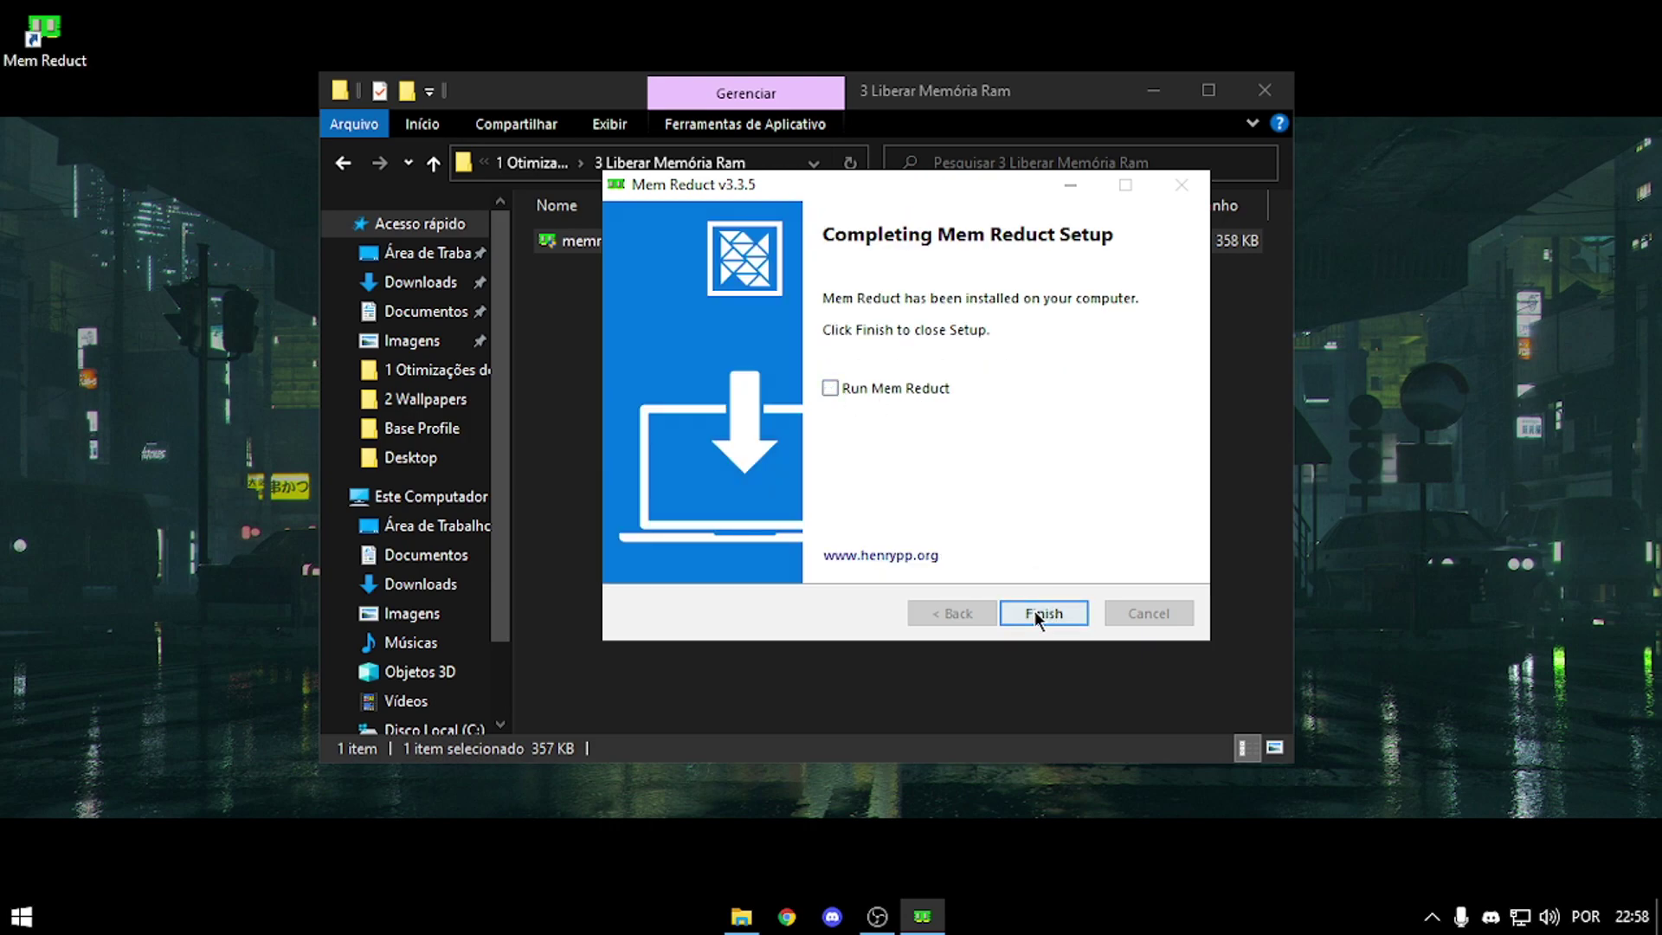
{"action": "left_click", "coordinate": [1037, 613]}
Open Mem Reduct from the desktop, decline the language pack update, and request a memory cleanup.
{"action": "double_click", "coordinate": [80, 65]}
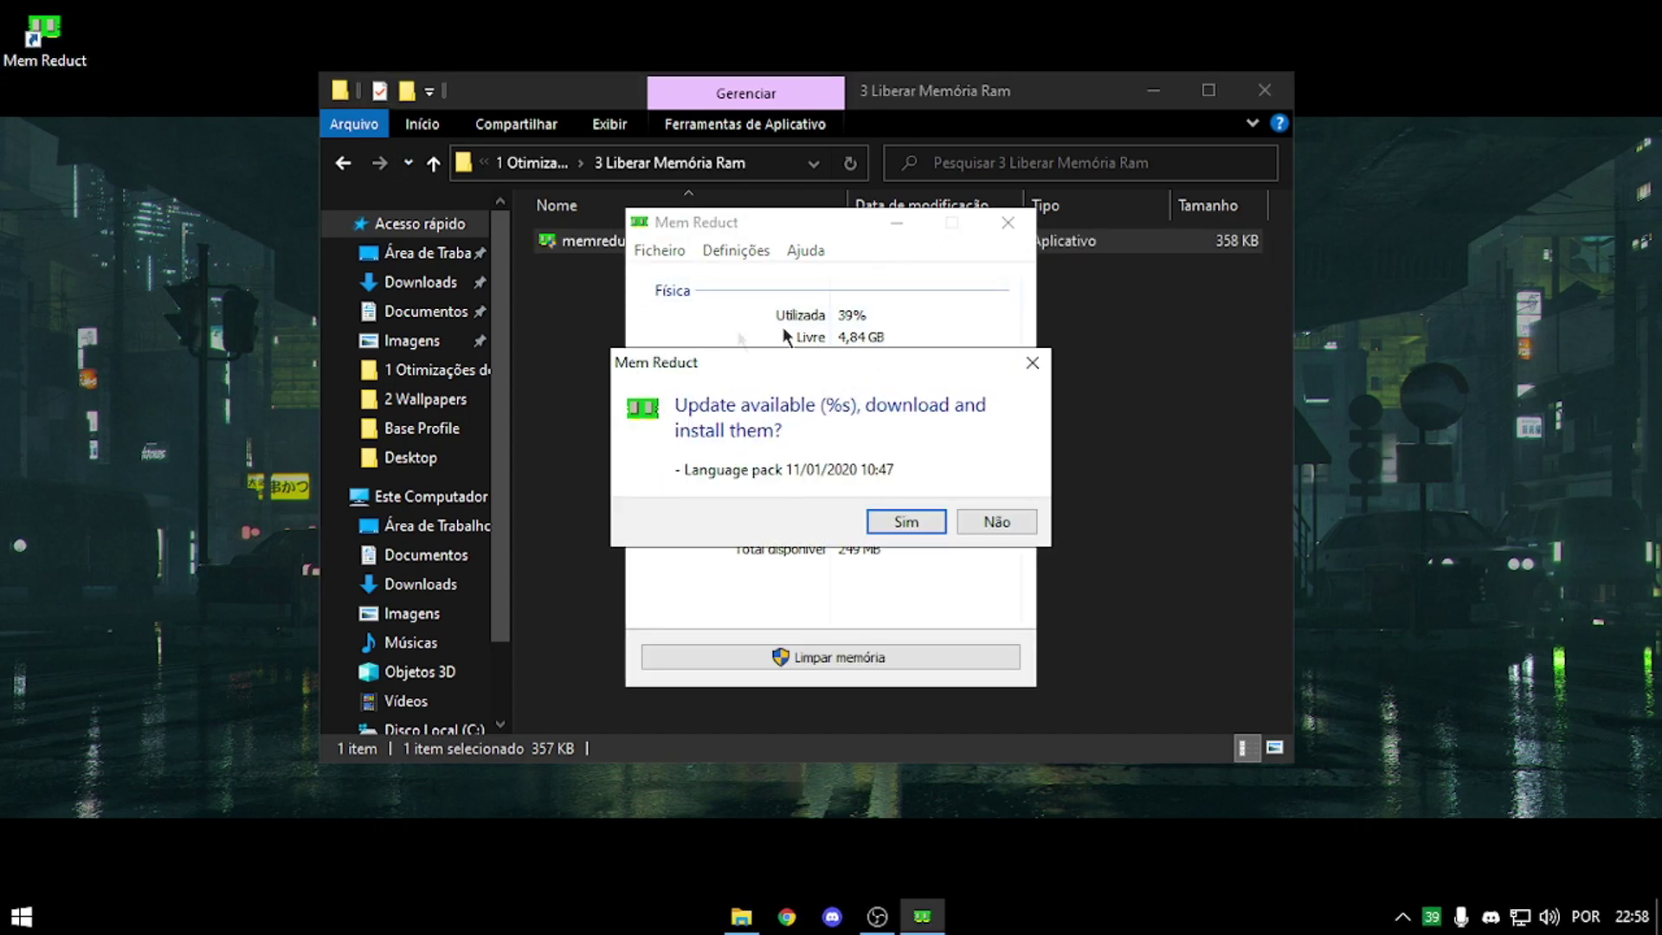
{"action": "left_click", "coordinate": [1004, 520]}
{"action": "left_click_drag", "start_coordinate": [811, 224], "coordinate": [1115, 175]}
{"action": "left_click", "coordinate": [1240, 612]}
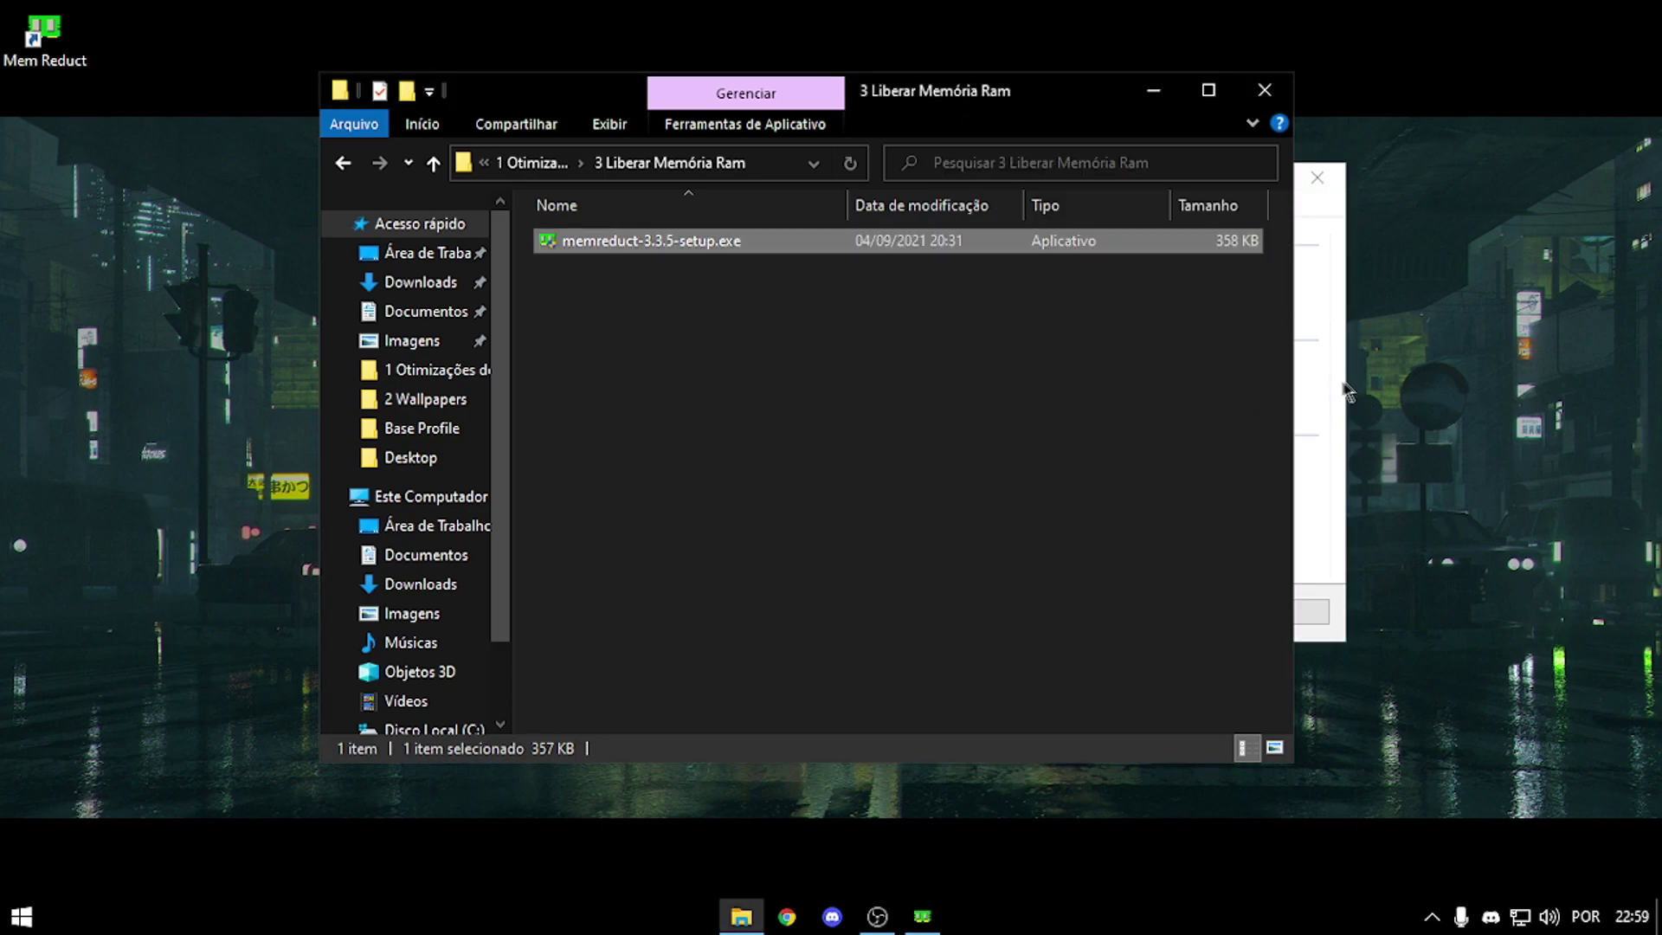
Bring the Mem Reduct window forward, close it, and return to the 1 Otimizações do Valorant folder.
{"action": "left_click", "coordinate": [1341, 390]}
{"action": "left_click_drag", "start_coordinate": [1117, 184], "coordinate": [1081, 179]}
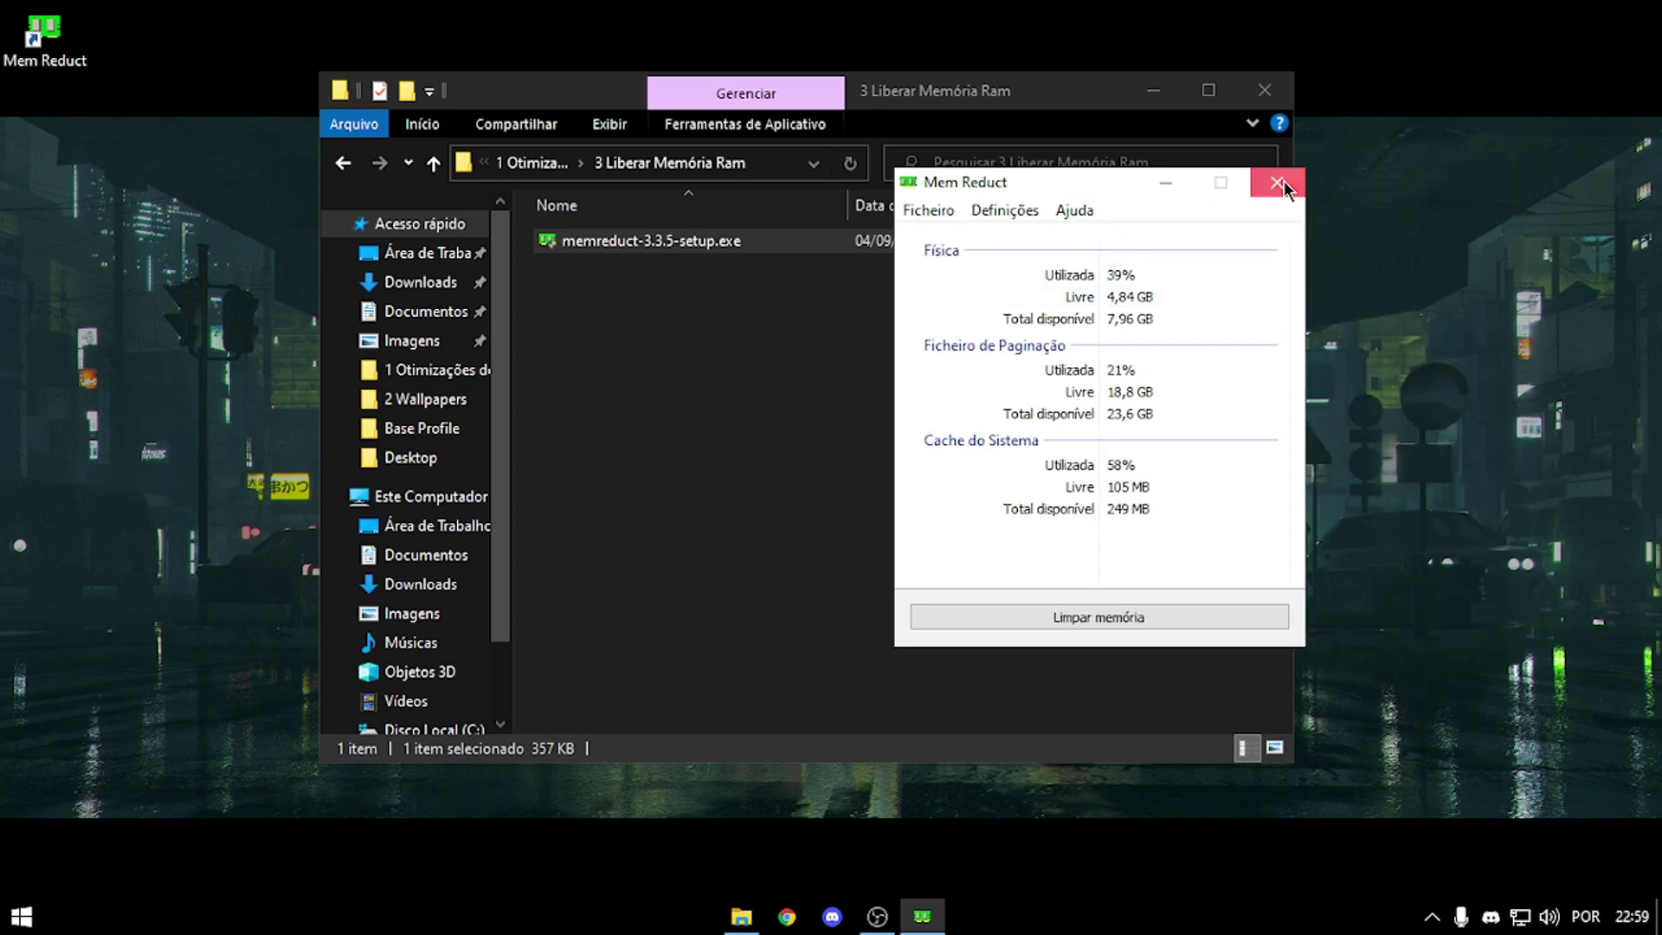
{"action": "left_click", "coordinate": [1284, 180]}
{"action": "left_click", "coordinate": [343, 163]}
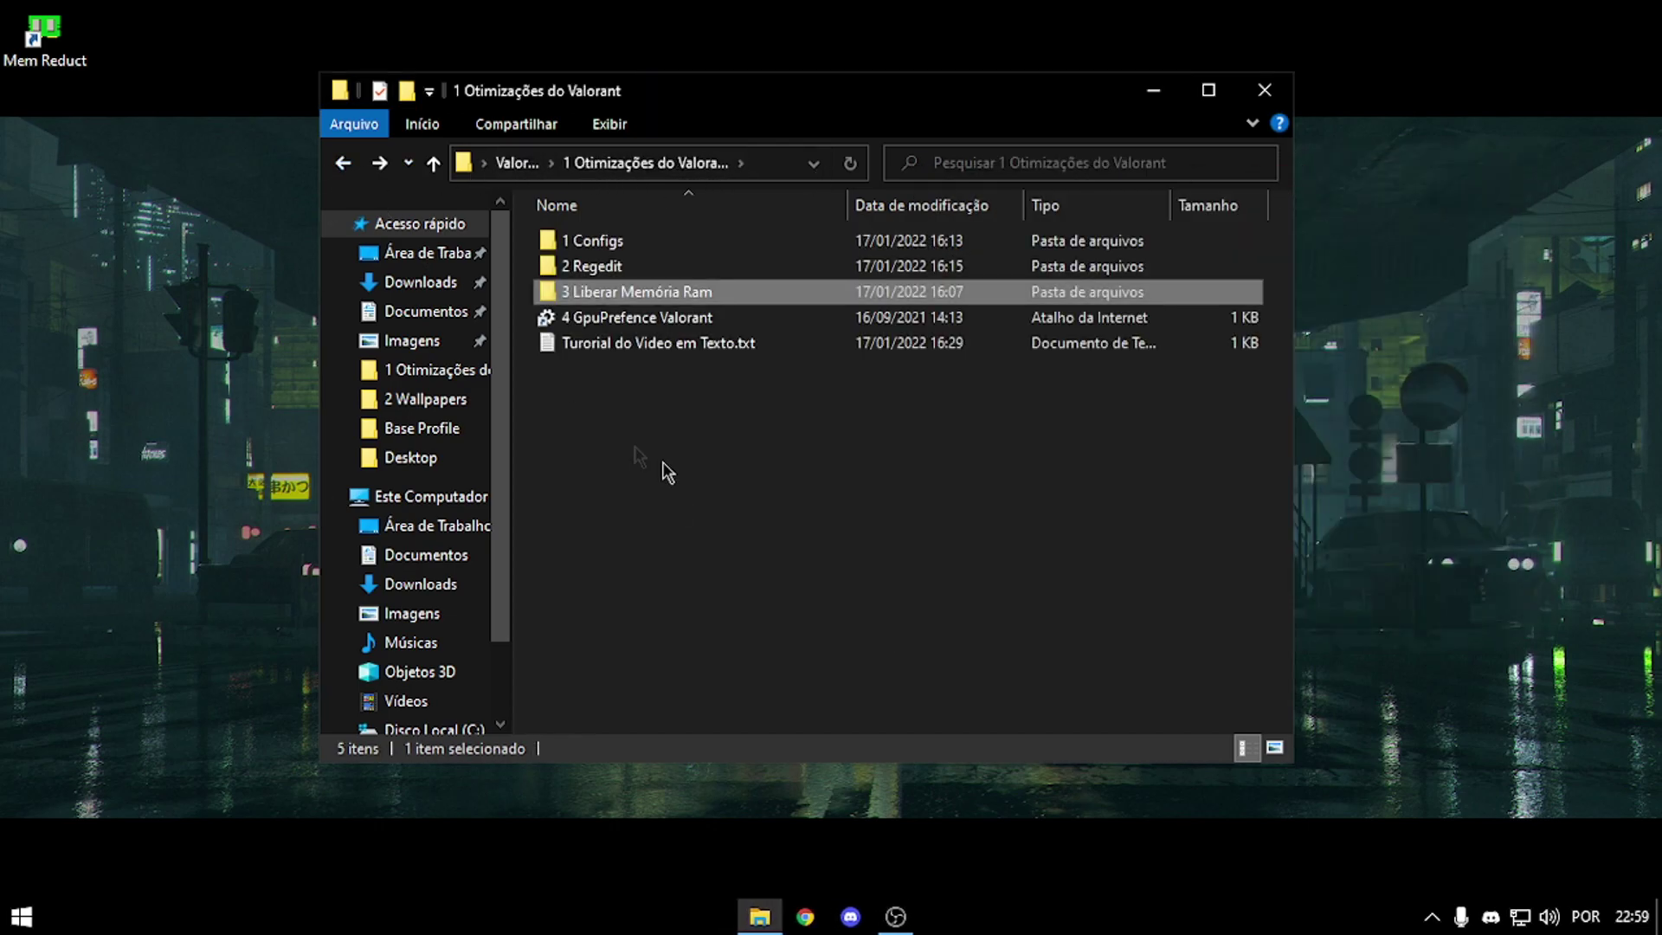
Open 4 GpuPrefence Valorant and add VALORANT.exe from D:\Riot Games\VALORANT\live to the graphics performance preference list.
{"action": "double_click", "coordinate": [751, 317]}
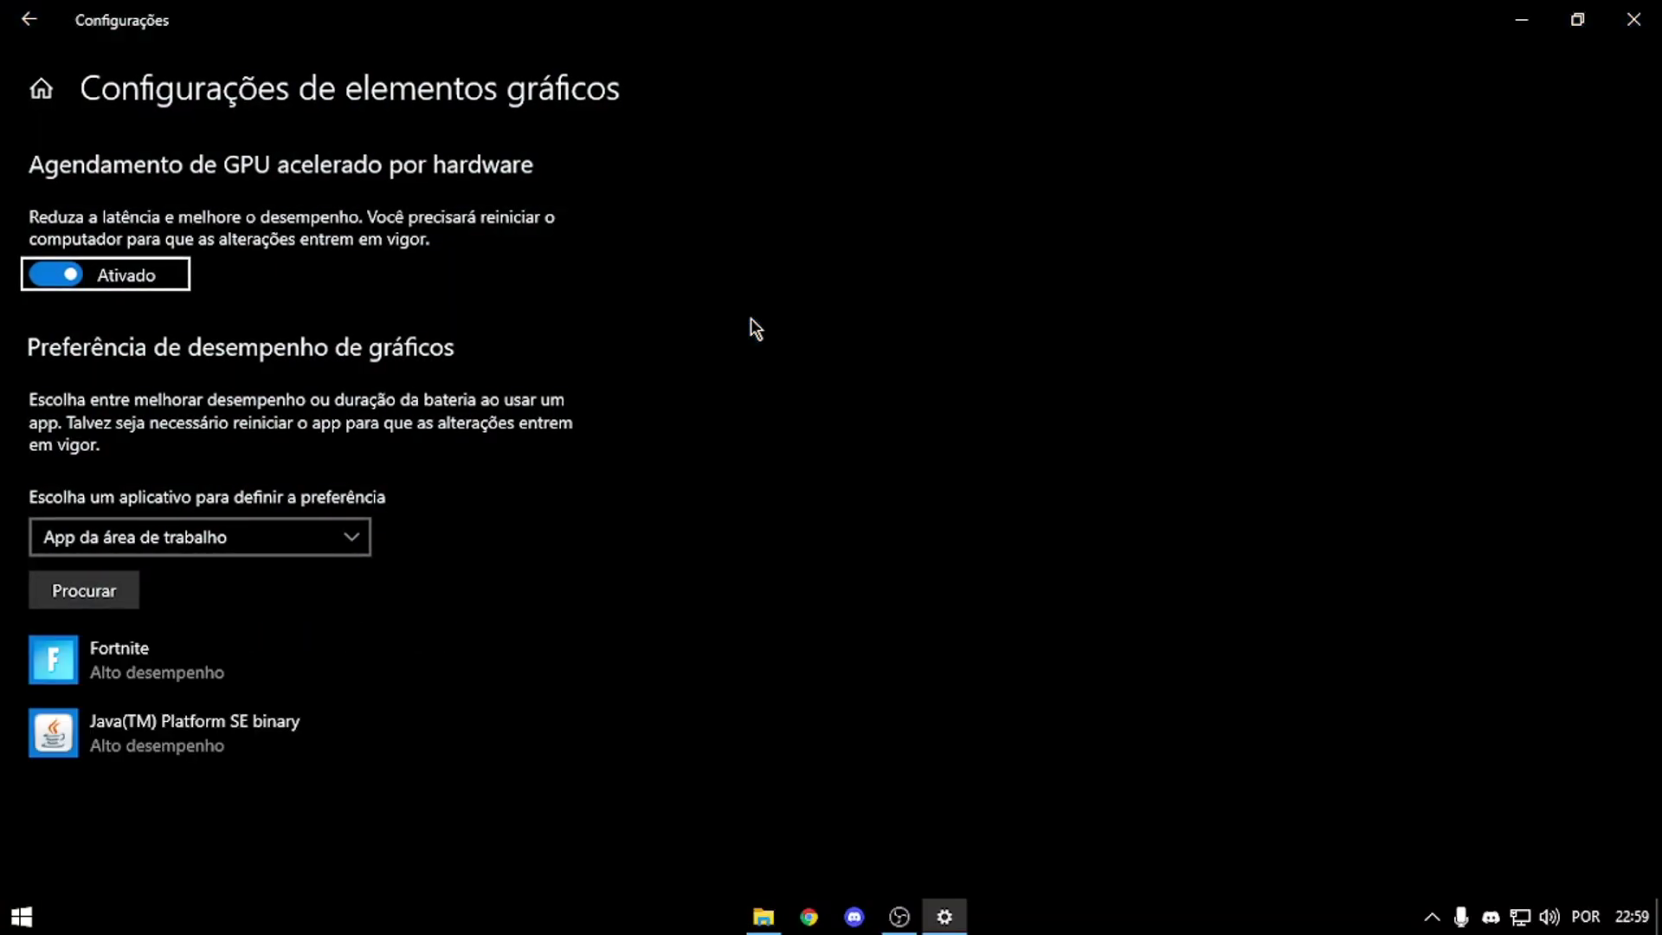
{"action": "left_click", "coordinate": [82, 597]}
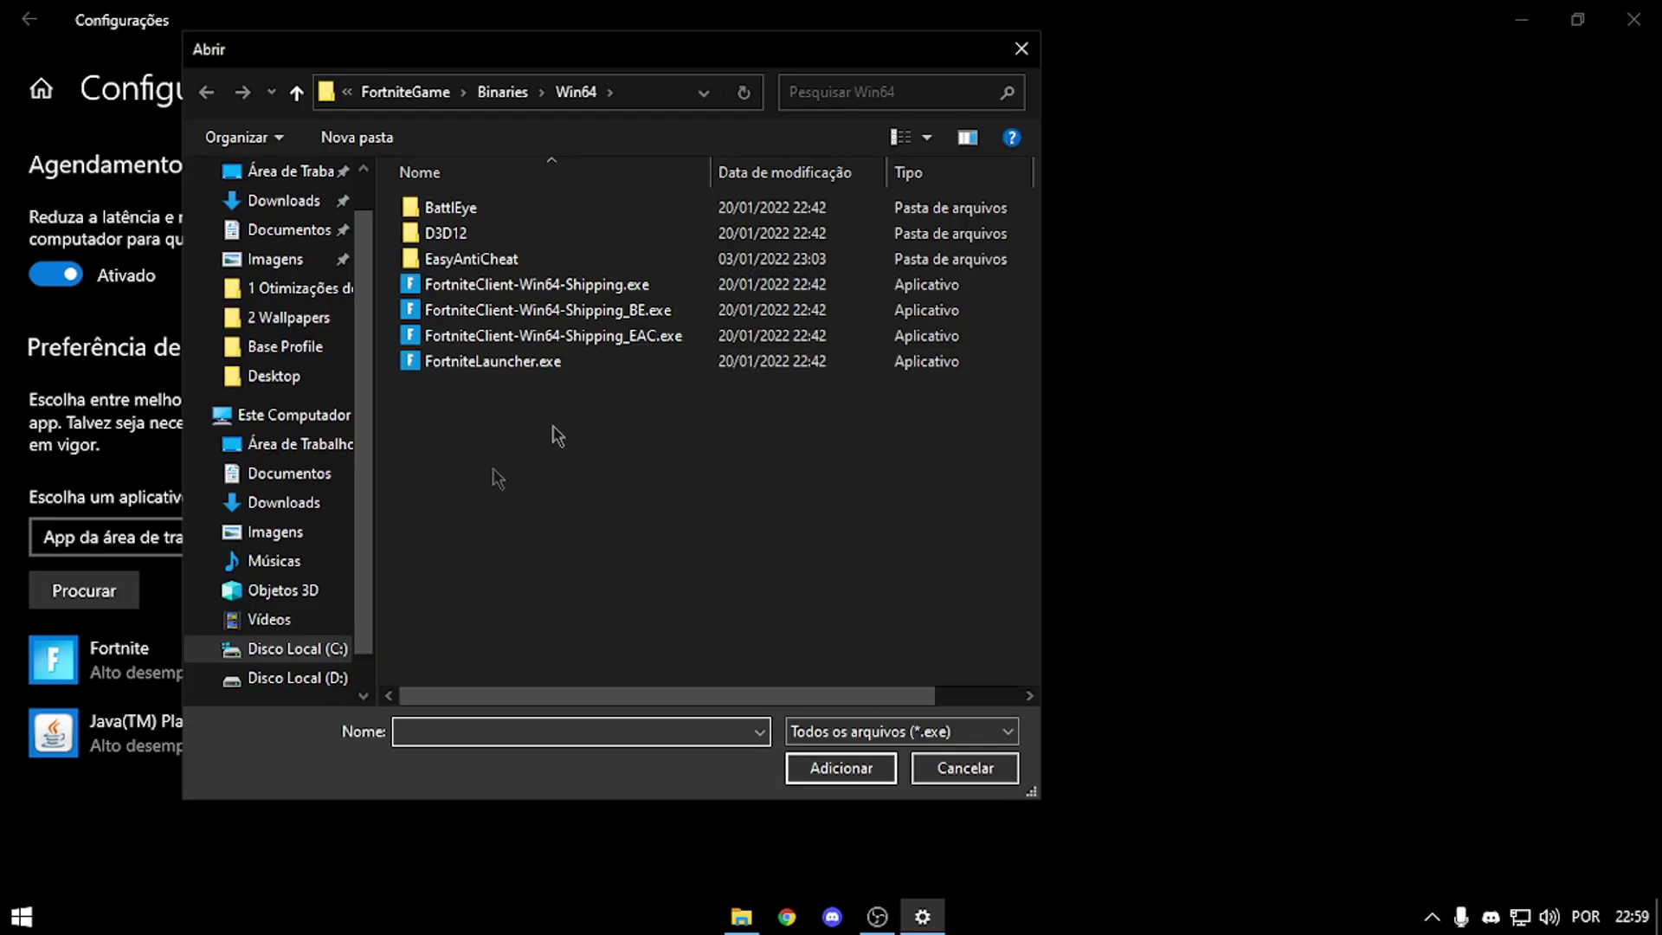
{"action": "left_click", "coordinate": [336, 651]}
{"action": "left_click", "coordinate": [316, 678]}
{"action": "double_click", "coordinate": [580, 519]}
{"action": "double_click", "coordinate": [490, 235]}
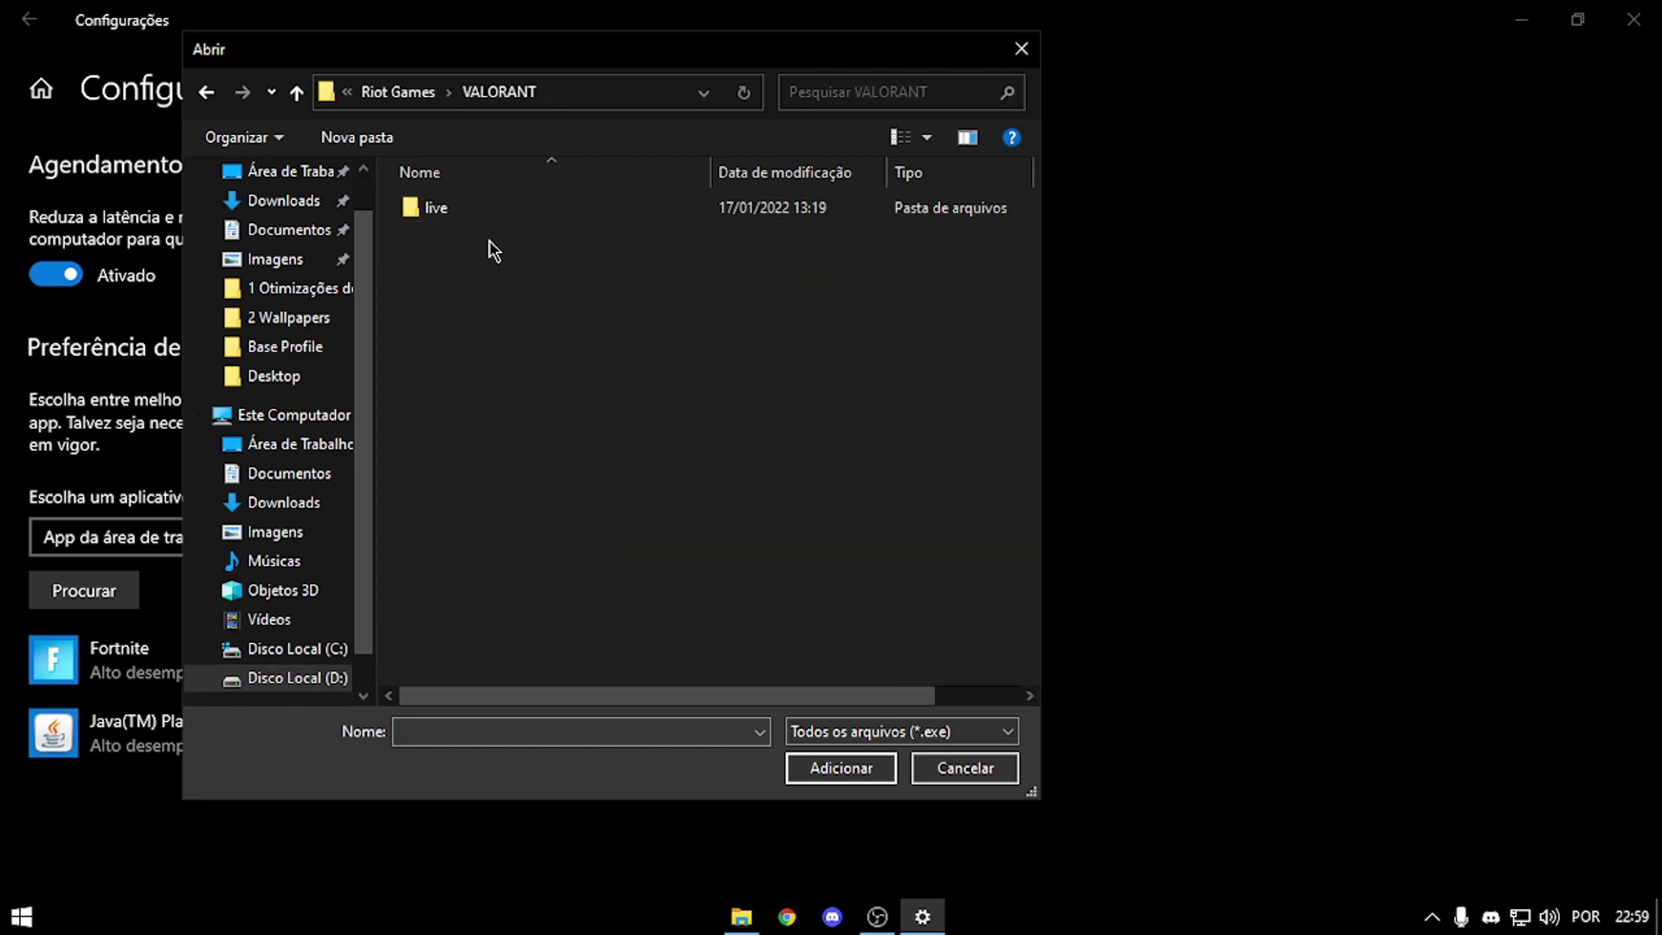
{"action": "double_click", "coordinate": [499, 211]}
{"action": "left_click", "coordinate": [559, 261]}
{"action": "left_click", "coordinate": [835, 768]}
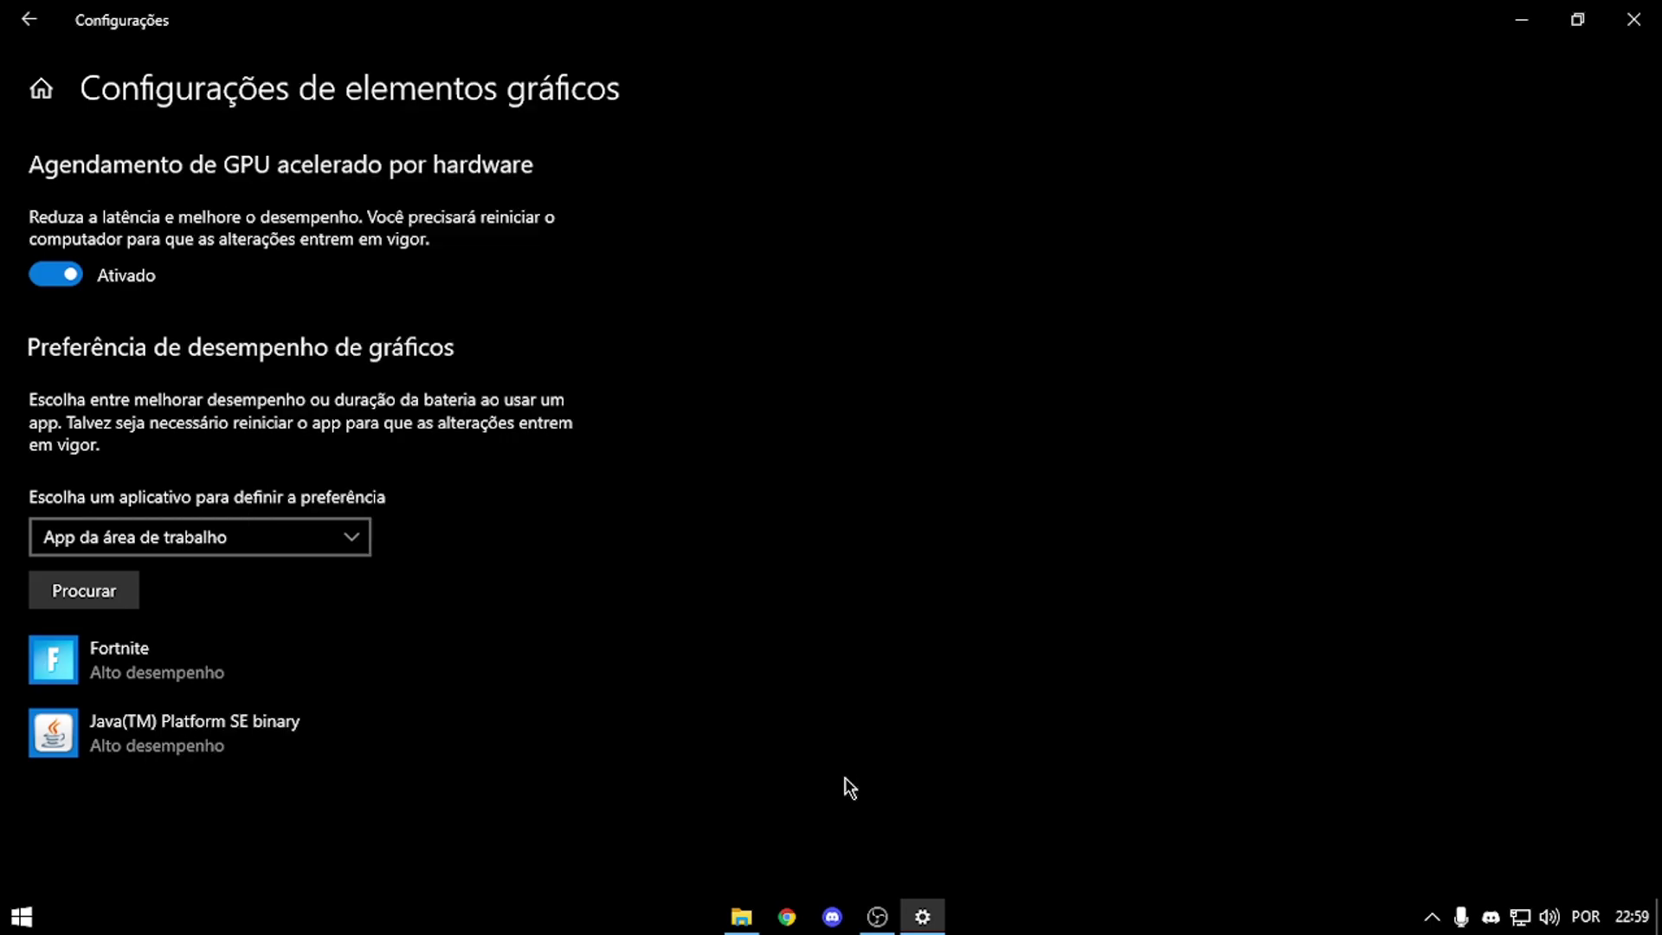
Set the graphics preference of the added Valorant entry, BootstrapPackagedGame, to Alto desempenho and save it.
{"action": "left_click", "coordinate": [391, 648]}
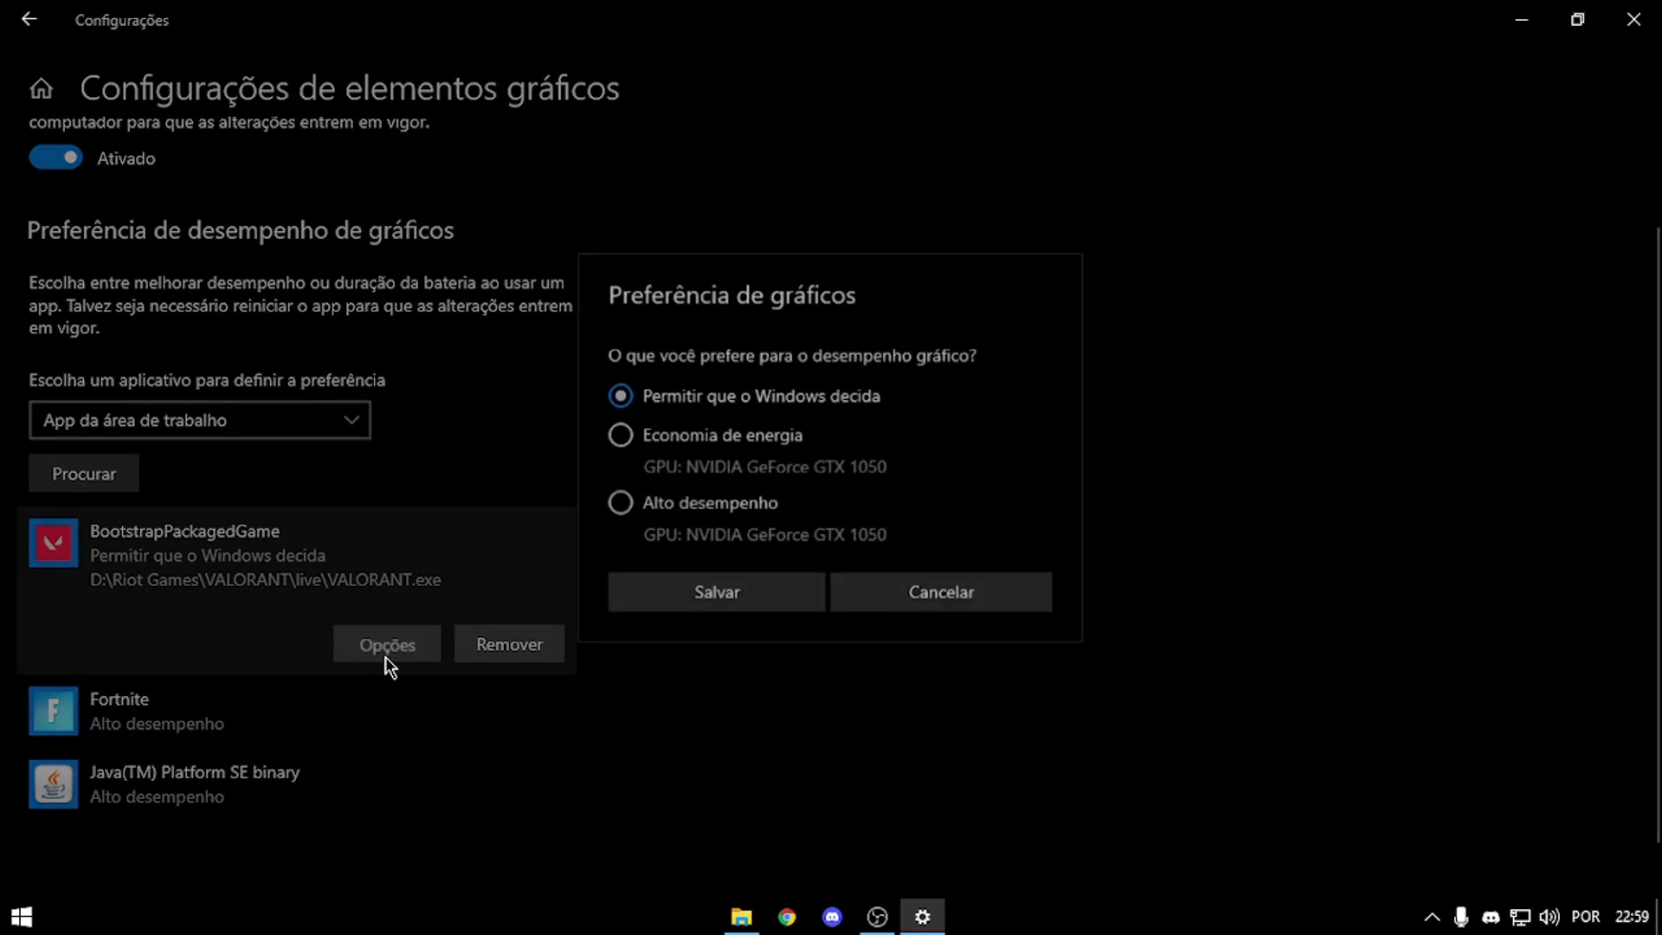
{"action": "left_click", "coordinate": [739, 545]}
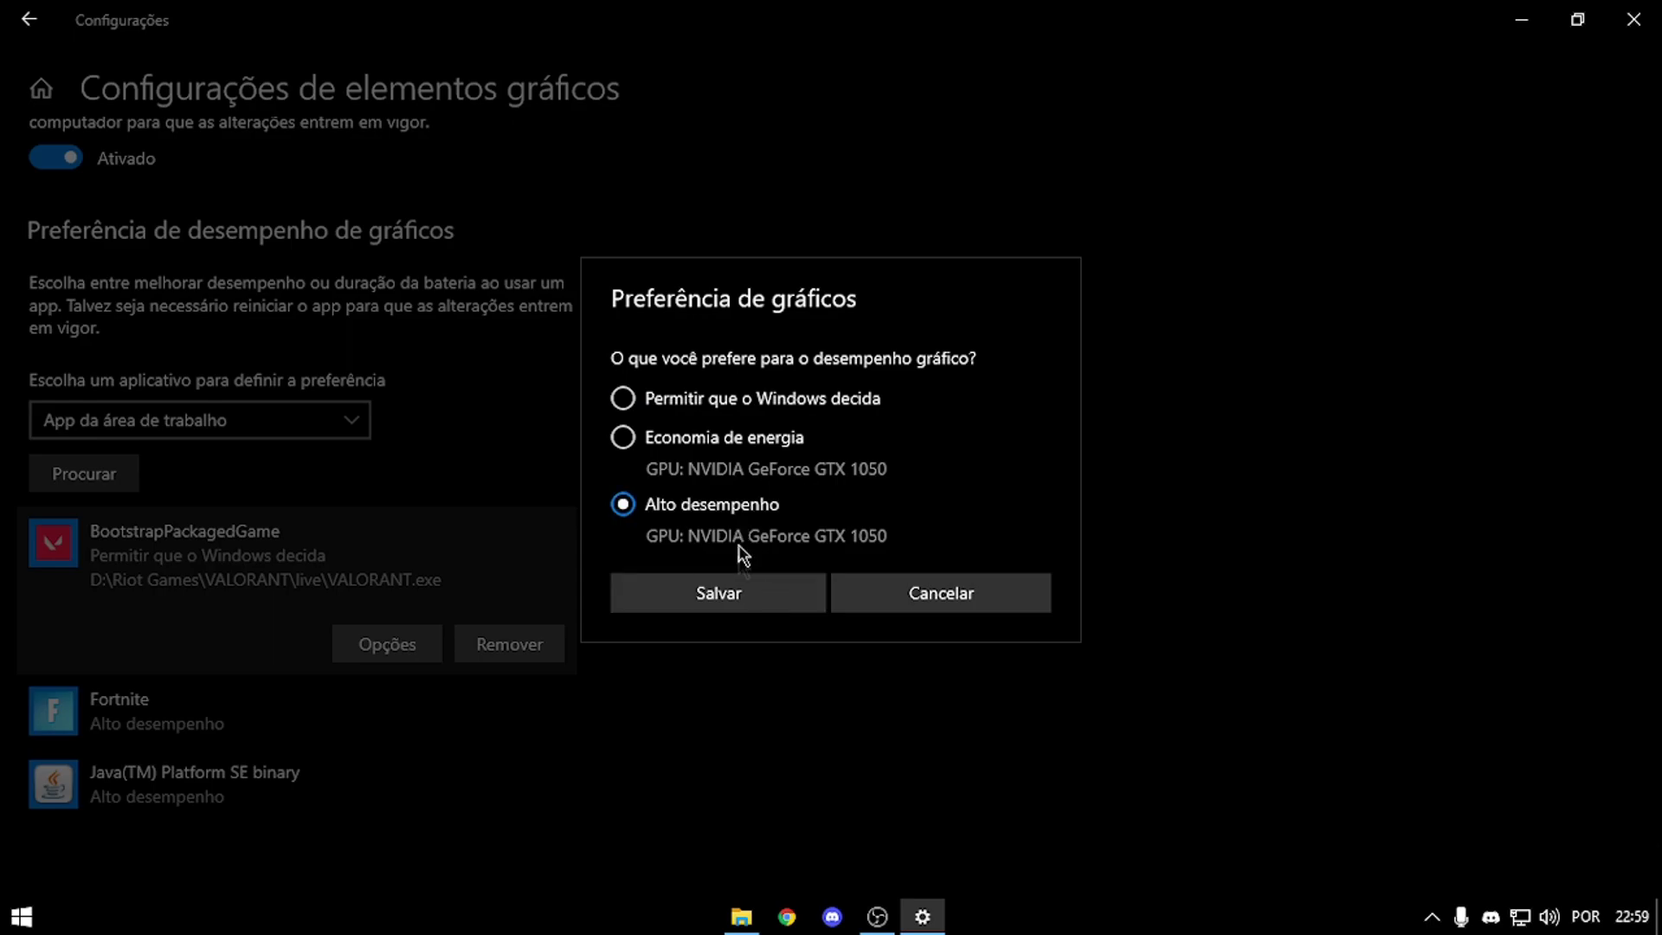
{"action": "left_click", "coordinate": [747, 578]}
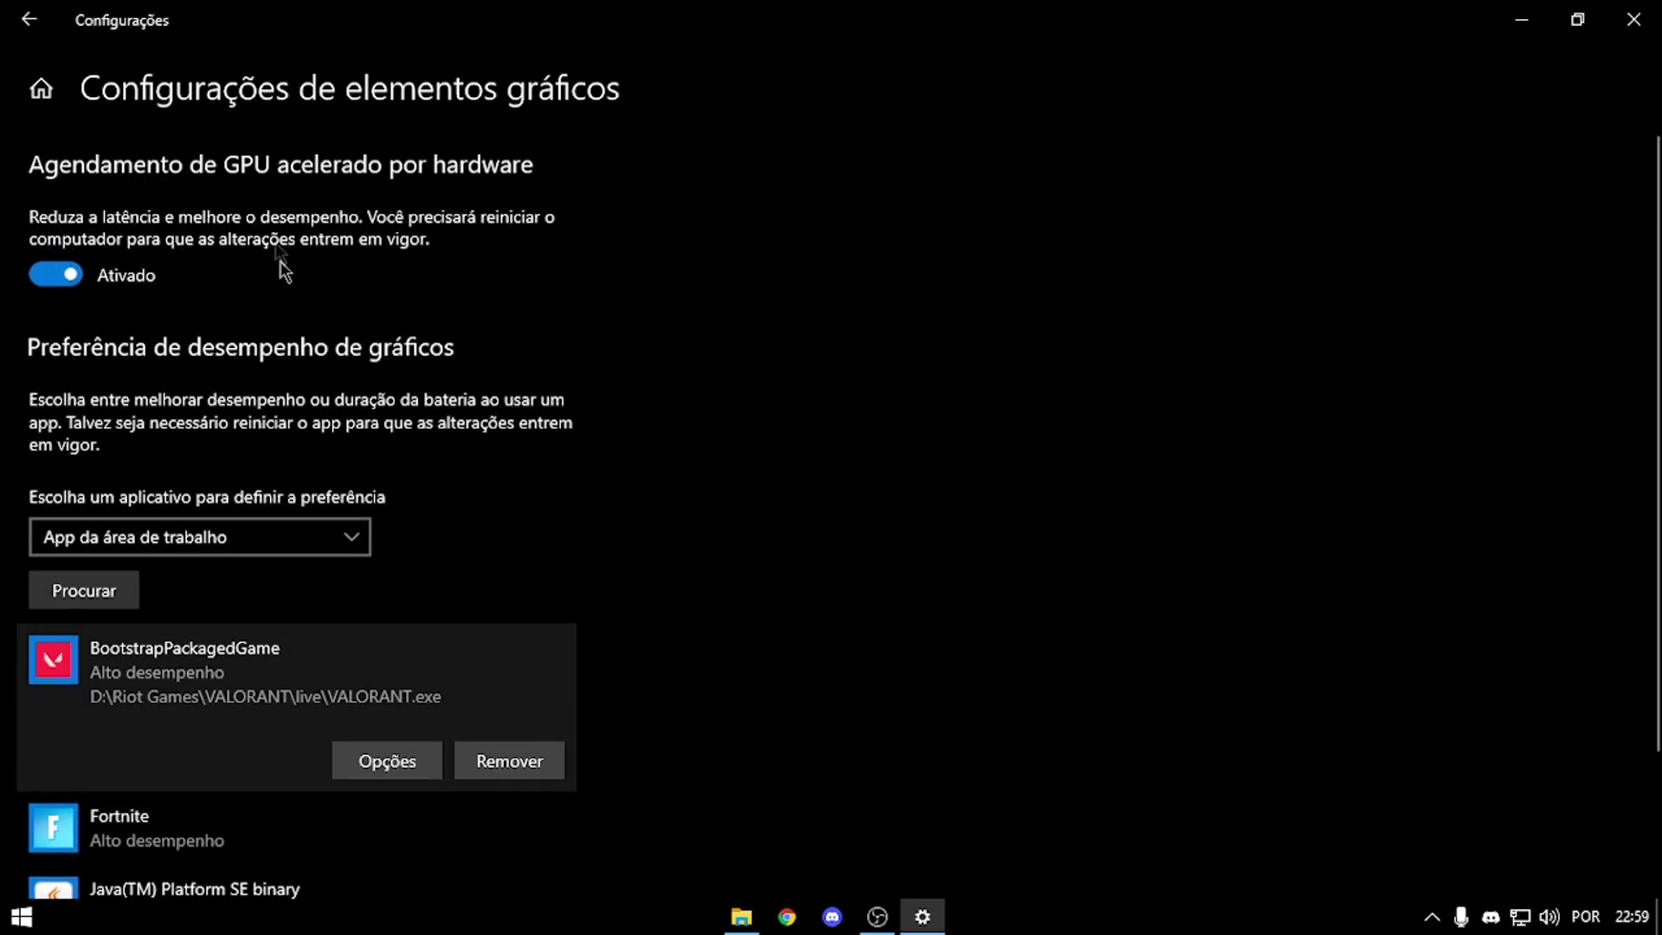